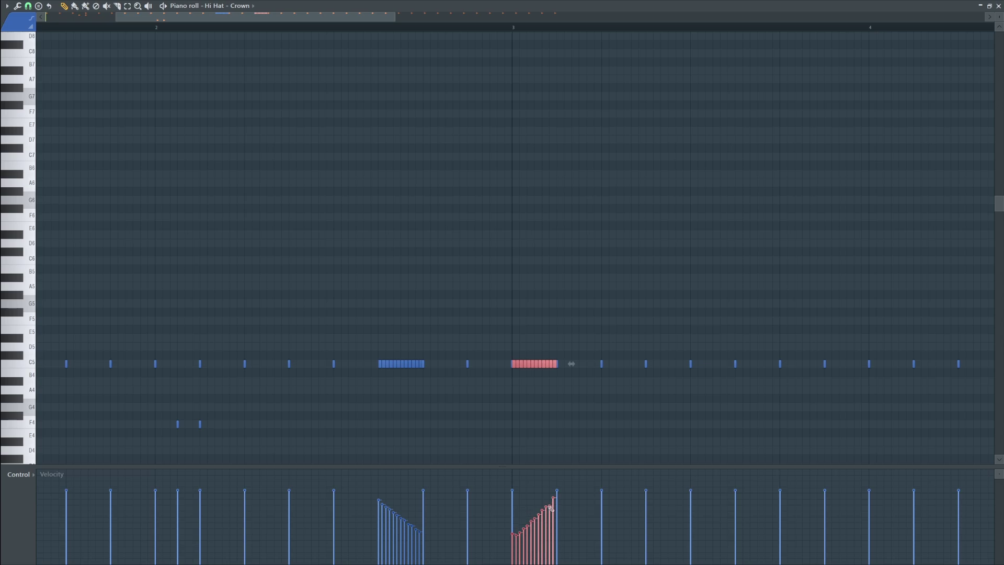
# Set the snap resolution of the Hi Hat - Crown piano roll to 1/4 beat
pyautogui.scroll(-3, 417, 388)
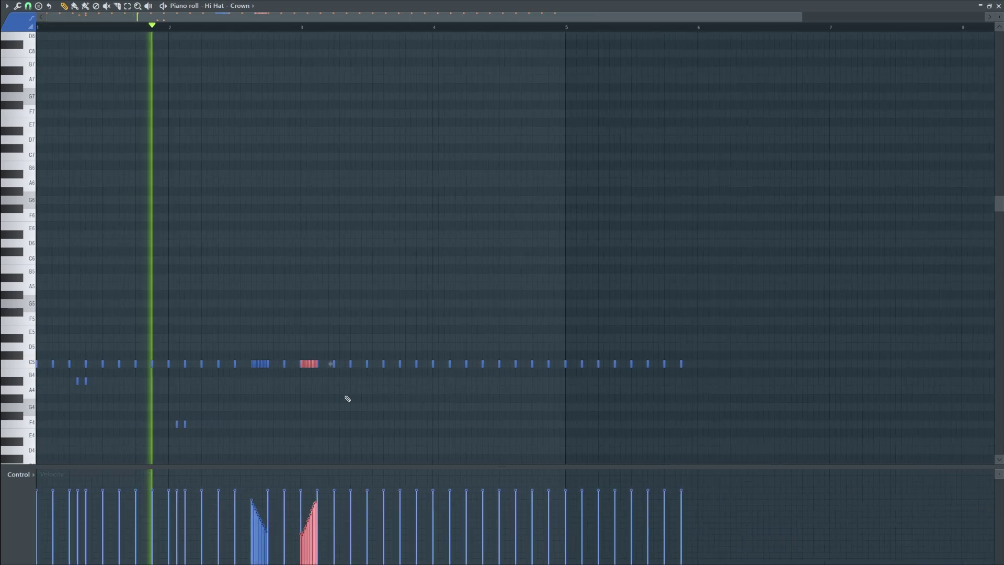
pyautogui.scroll(2, 347, 398)
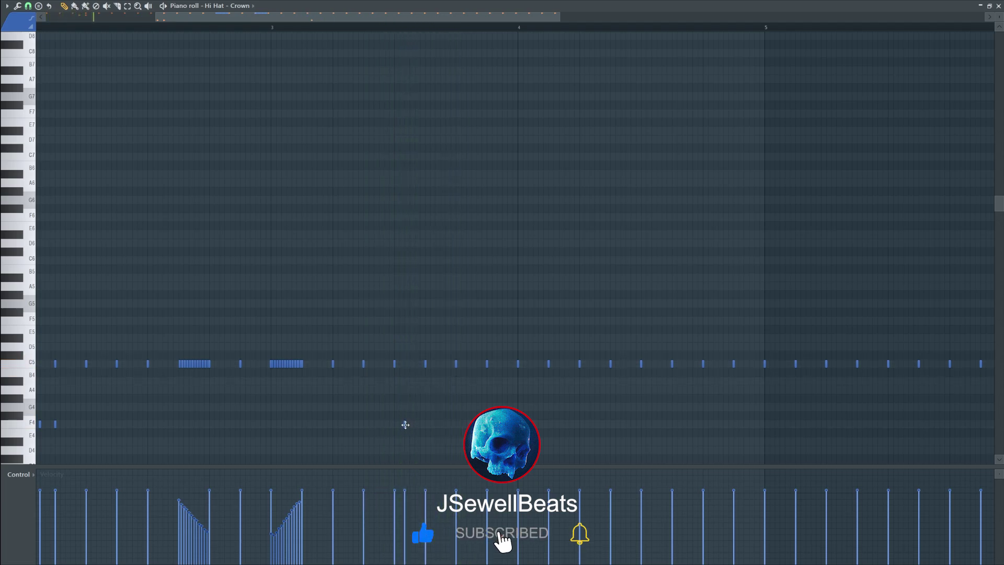
pyautogui.scroll(-1, 402, 415)
pyautogui.click(28, 6)
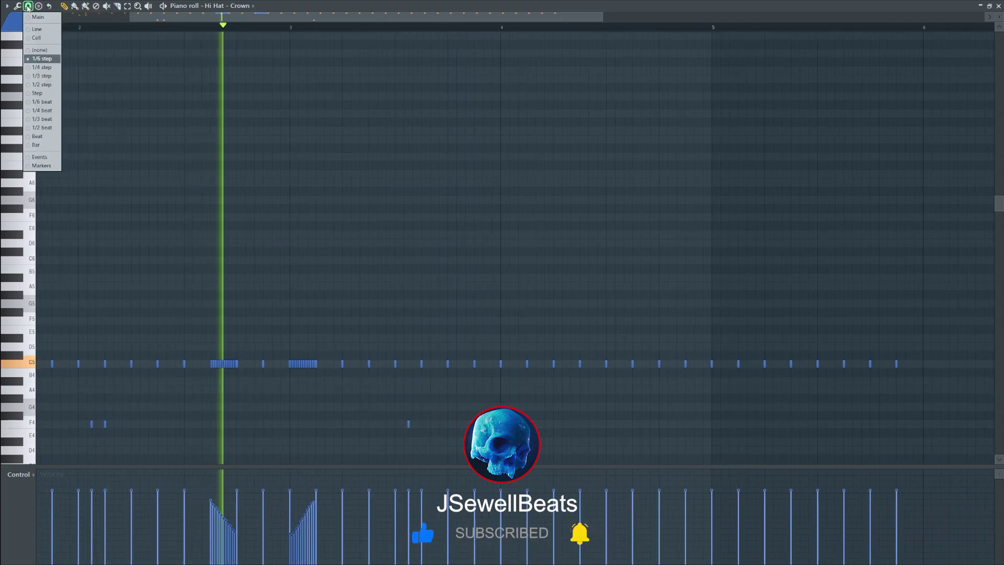
pyautogui.click(46, 111)
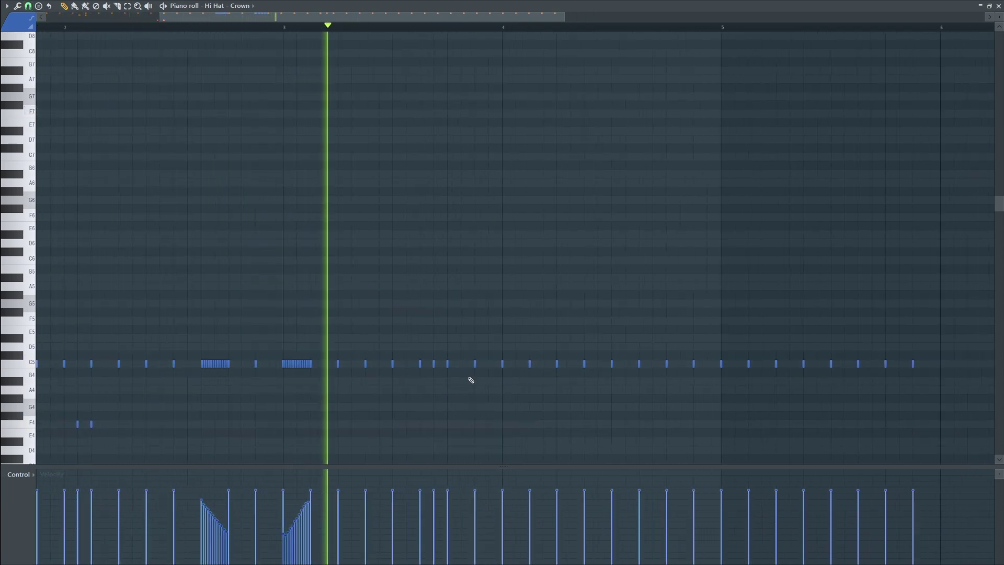
# Lower the velocity of several individual hi-hat notes between the full-velocity hits across the first bars
pyautogui.scroll(1, 471, 377)
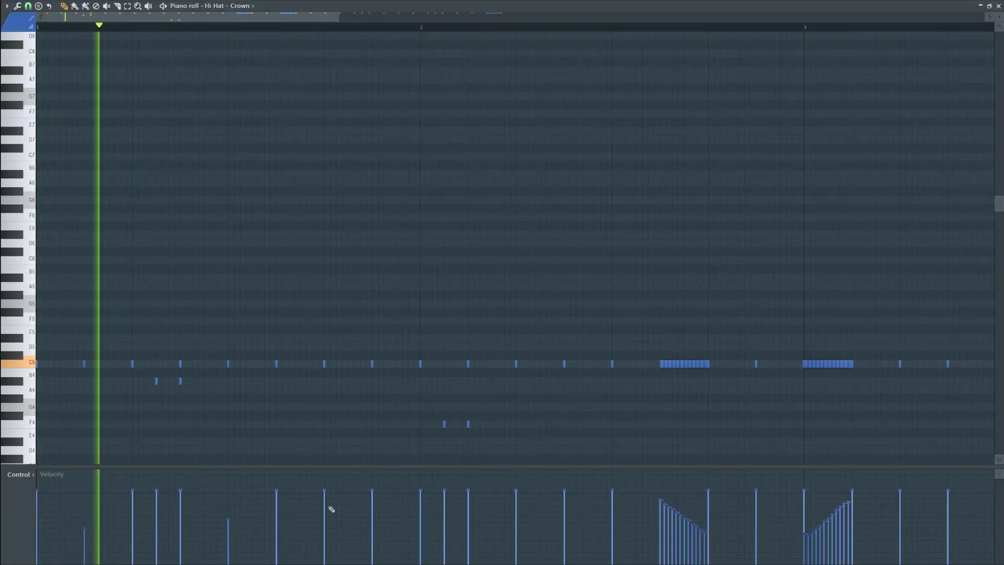
pyautogui.keyDown('ctrl'); pyautogui.scroll(-1, 429, 421); pyautogui.keyUp('ctrl')
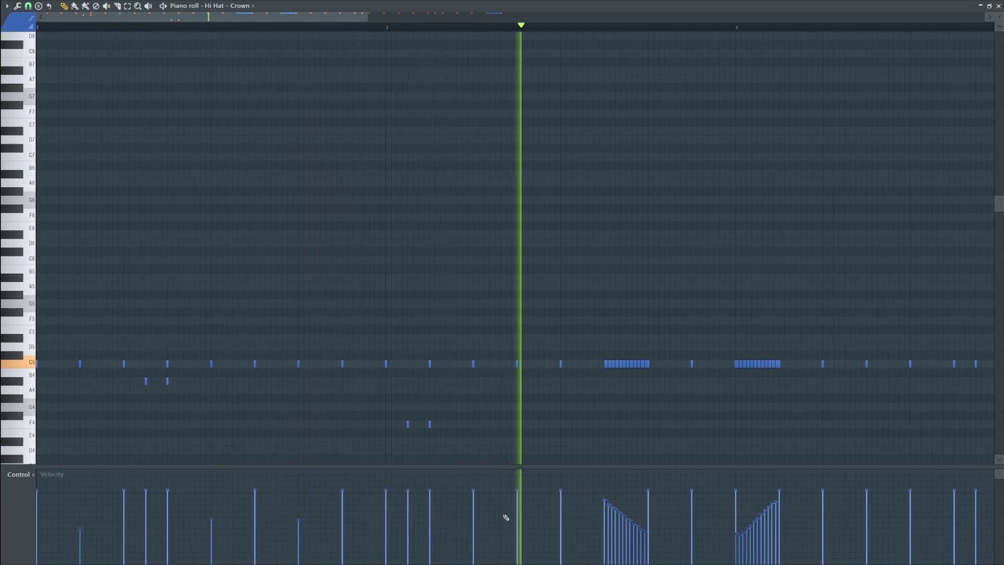
pyautogui.keyDown('ctrl'); pyautogui.scroll(-2, 568, 437); pyautogui.keyUp('ctrl')
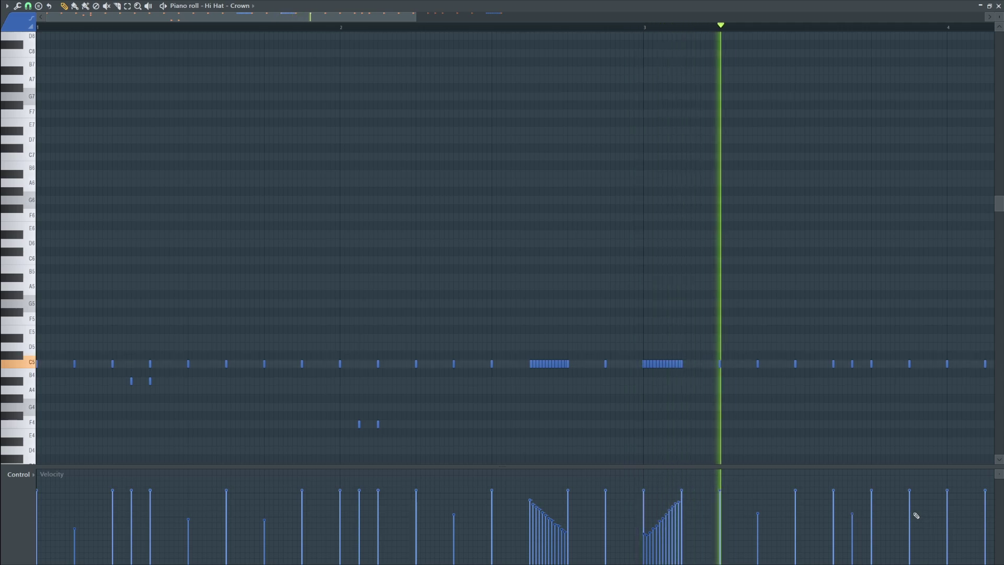
pyautogui.keyDown('ctrl'); pyautogui.scroll(-2, 795, 384); pyautogui.keyUp('ctrl')
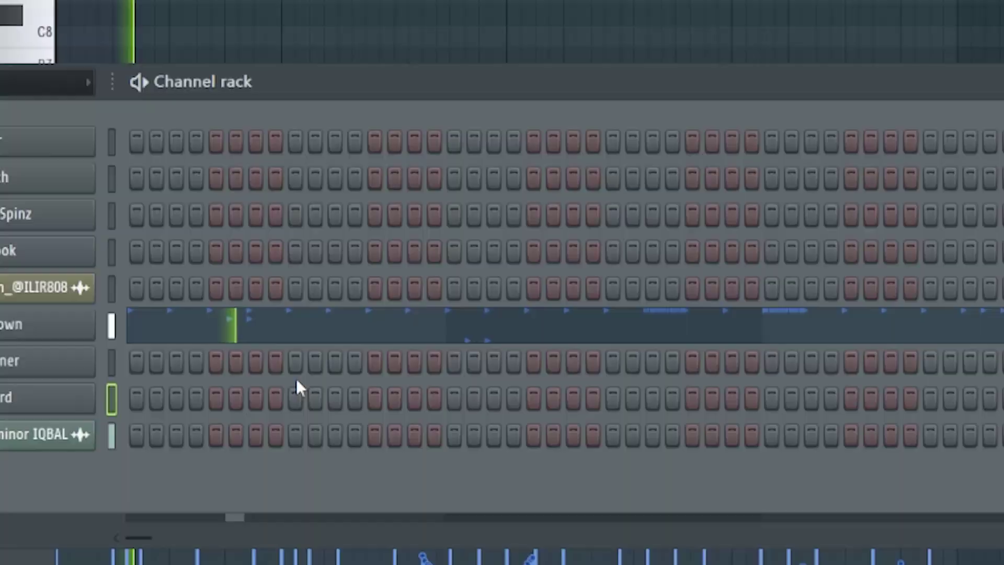
# Add Clap - Sooner hits on the ninth step of each of the four bars
pyautogui.click(295, 362)
pyautogui.click(481, 362)
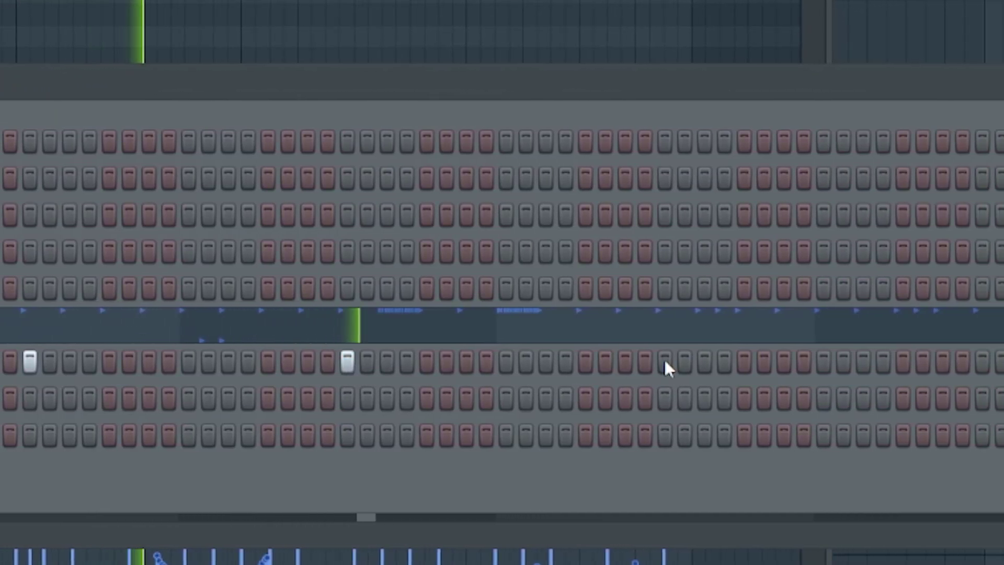
pyautogui.click(731, 362)
pyautogui.click(983, 362)
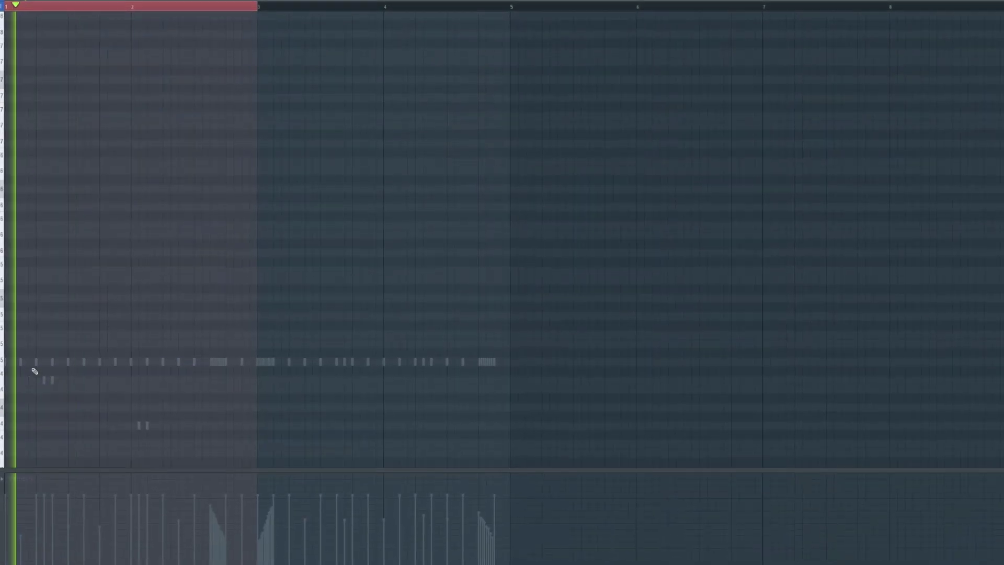
# Select the first bar with its two Clap - Hard notes and duplicate it into bars 2, 3 and 4
pyautogui.press('space')
pyautogui.scroll(3, 29, 367)
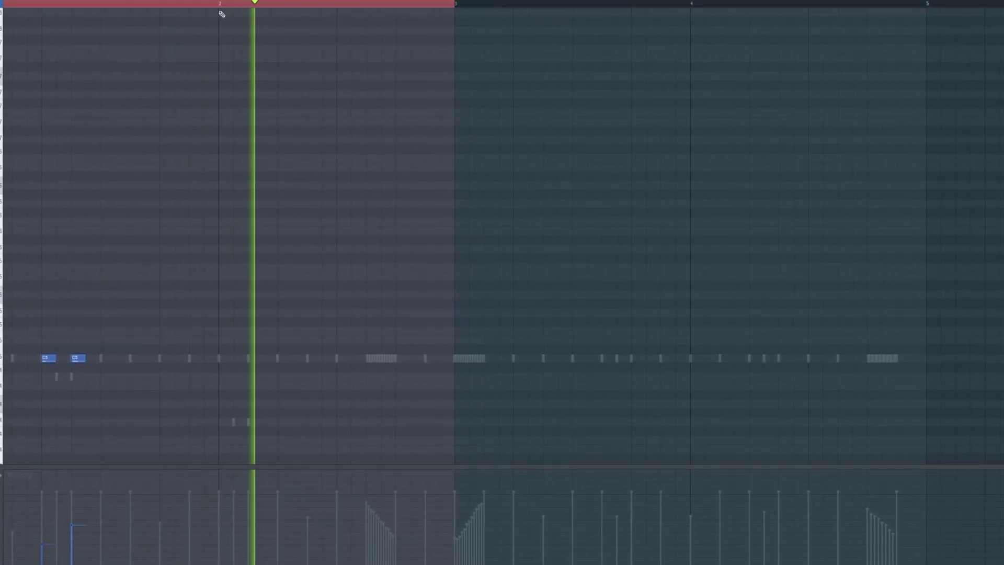
pyautogui.moveTo(220, 5); pyautogui.dragTo(2, 6)
pyautogui.hotkey('ctrl', 'b')
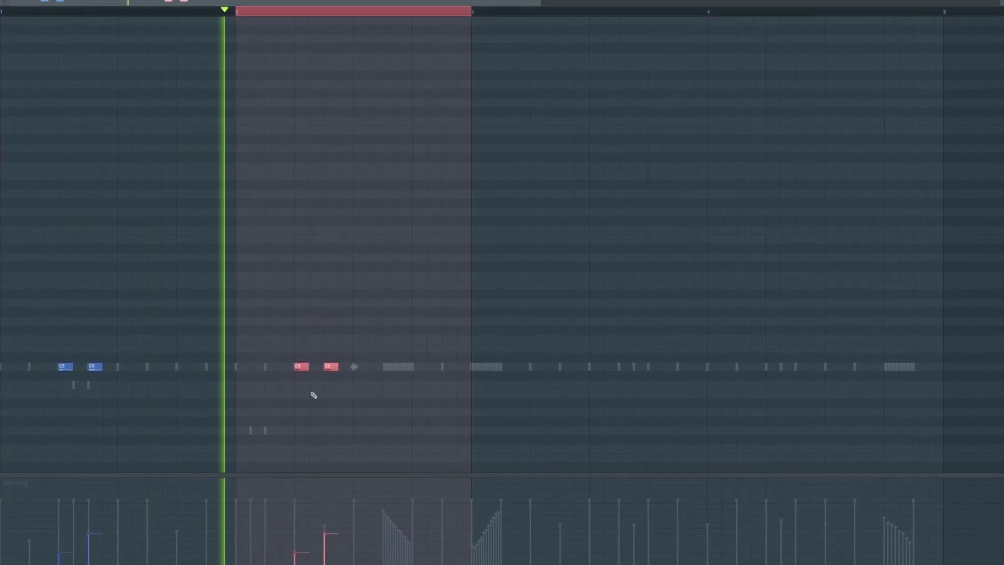
pyautogui.scroll(-2, 314, 394)
pyautogui.hotkey('ctrl', 'b')
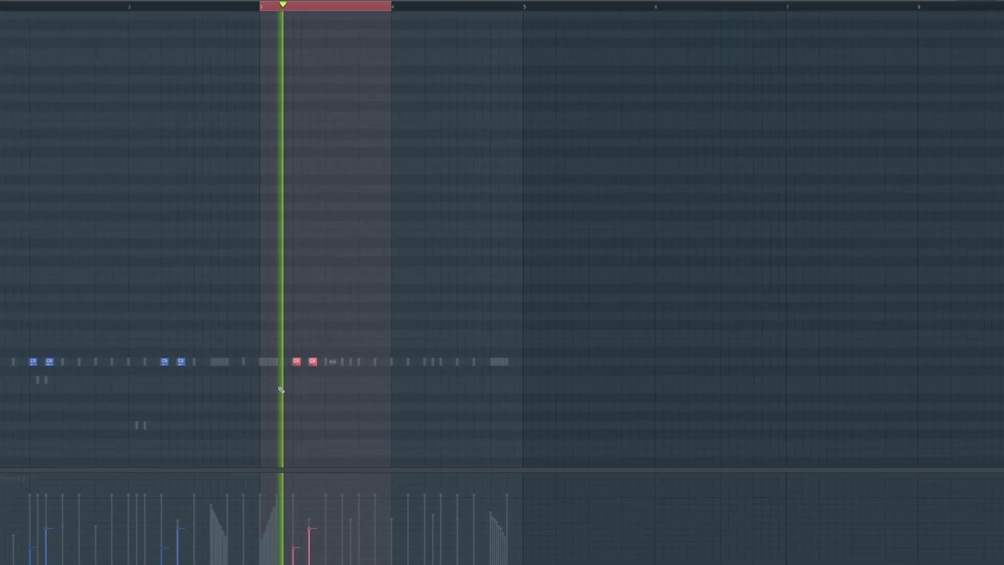
pyautogui.hotkey('ctrl', 'b')
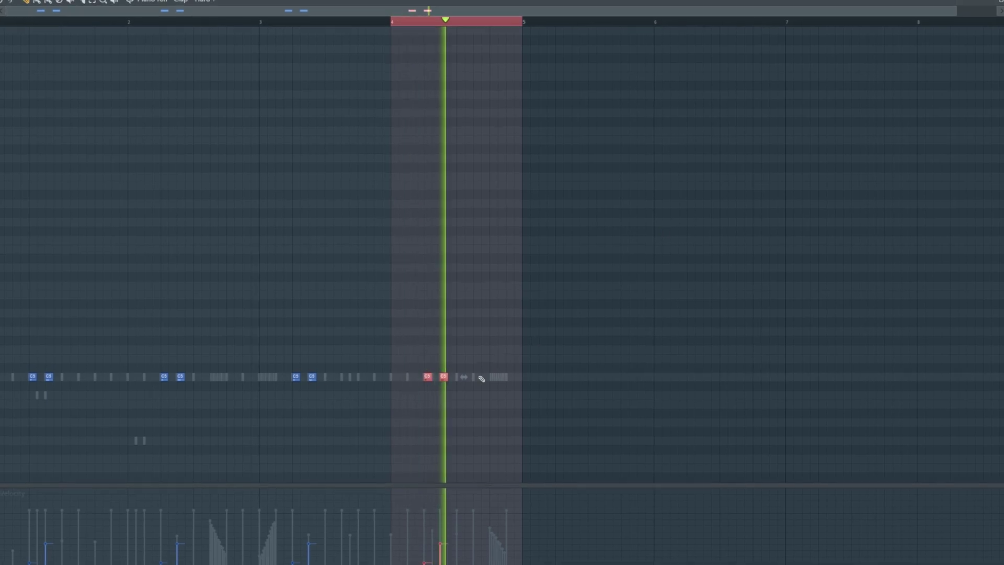
pyautogui.scroll(2, 481, 379)
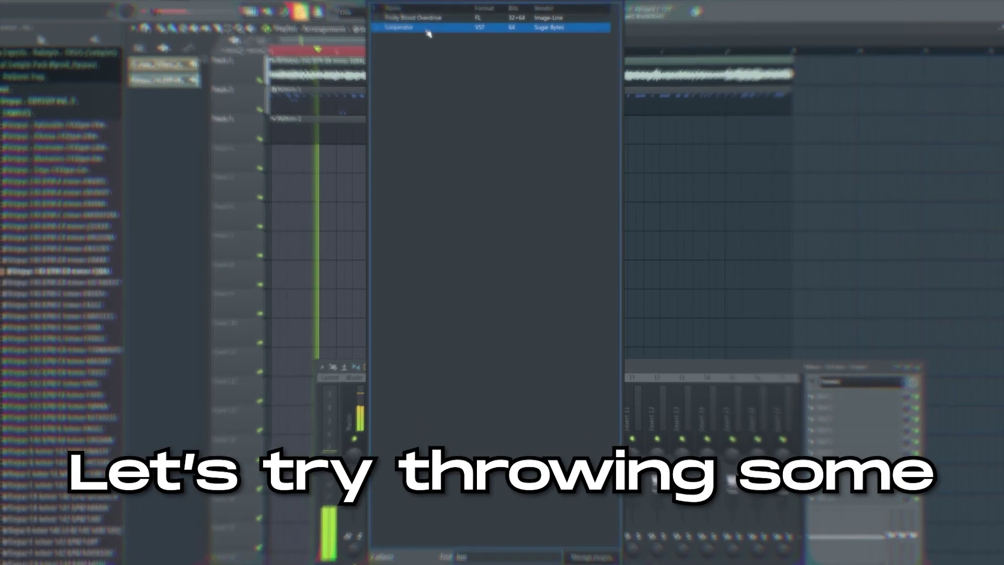
# Load Looperator on the hi-hat track and clear its default Env effects, FX 2 effects and step 4 filter
pyautogui.click(425, 32)
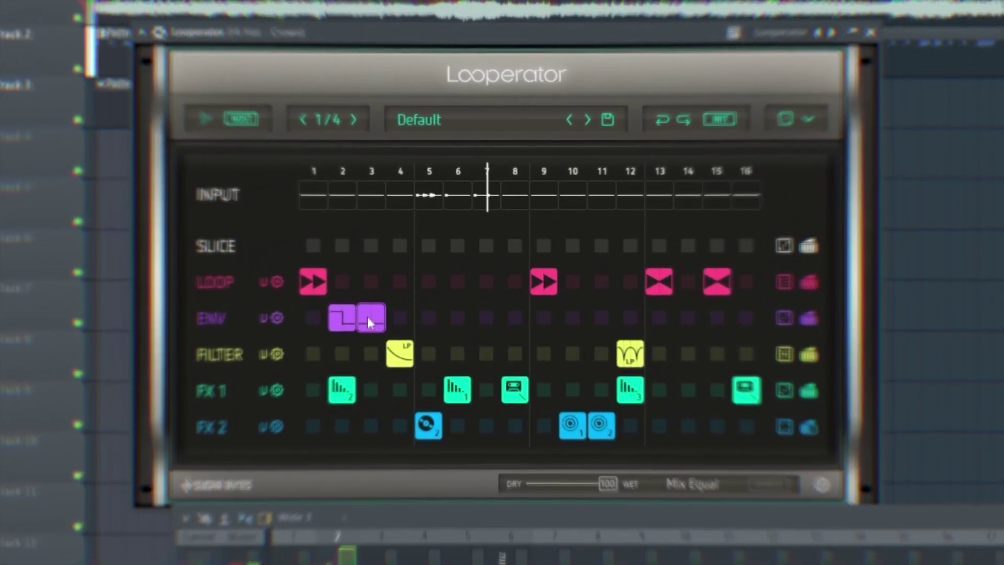
pyautogui.rightClick(367, 316)
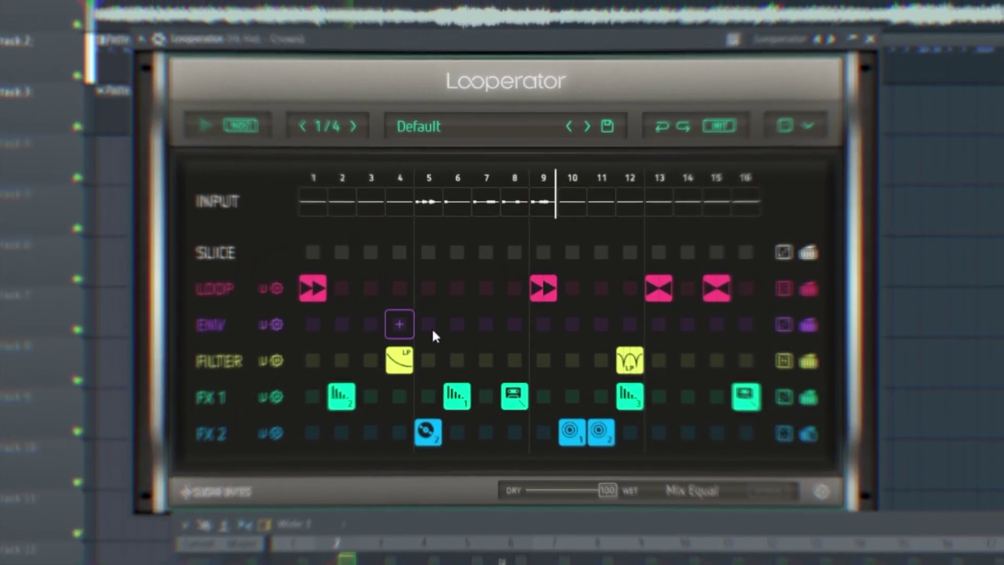
pyautogui.rightClick(601, 440)
pyautogui.rightClick(572, 441)
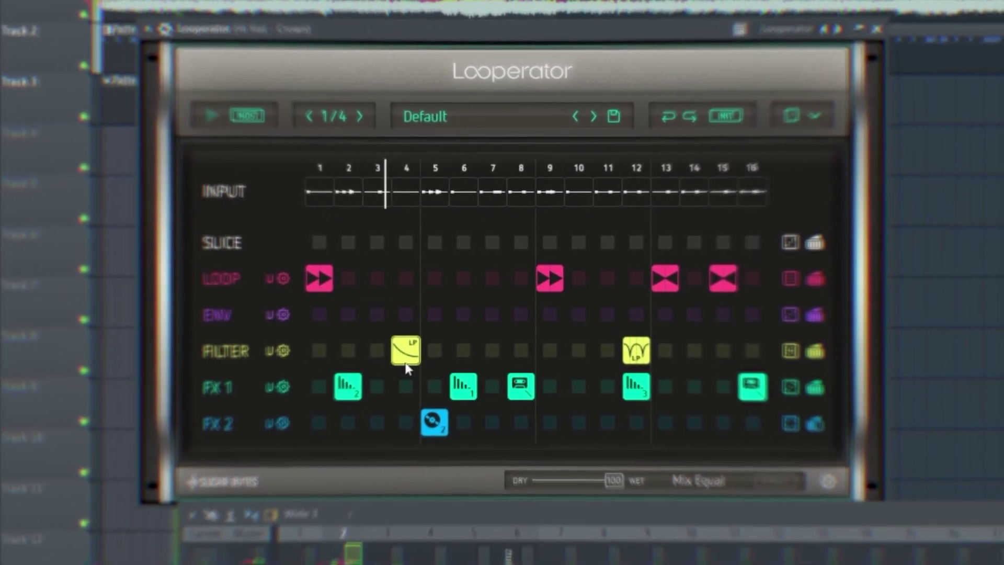
pyautogui.rightClick(406, 357)
pyautogui.rightClick(426, 431)
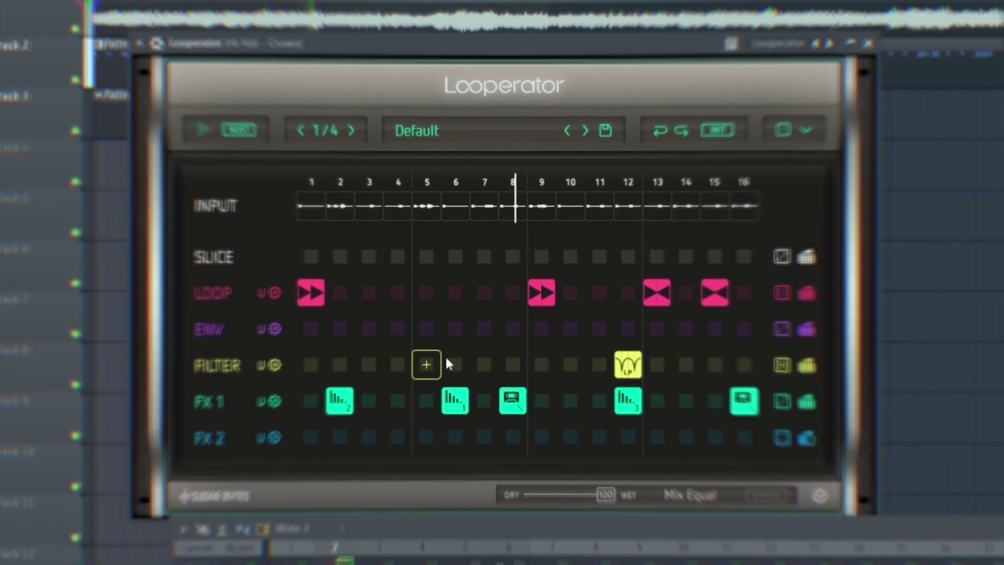
# Replace Looperator's FX 1 effect at step 6 with a FWD REV FWD REV loop
pyautogui.rightClick(455, 395)
pyautogui.click(455, 287)
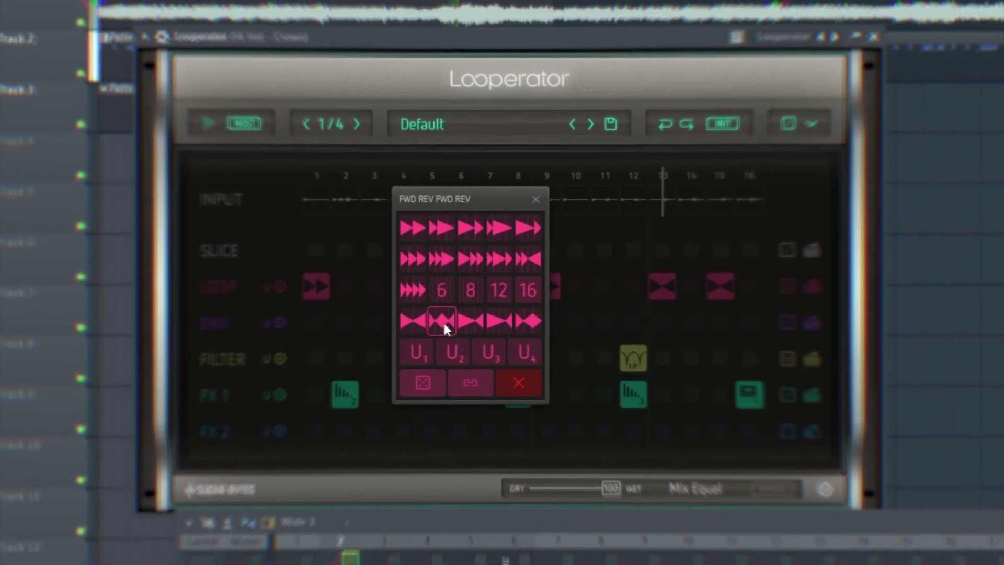
pyautogui.click(444, 328)
# Replace Looperator's filter and FX 1 effects at step 12 with a Forward 1/4 Reverse loop
pyautogui.rightClick(630, 349)
pyautogui.rightClick(638, 388)
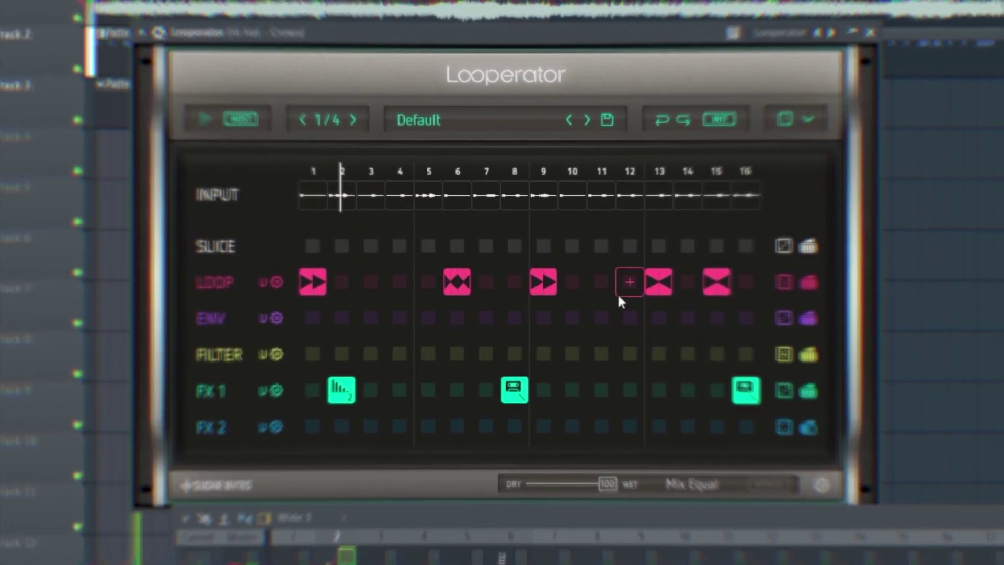
pyautogui.click(625, 285)
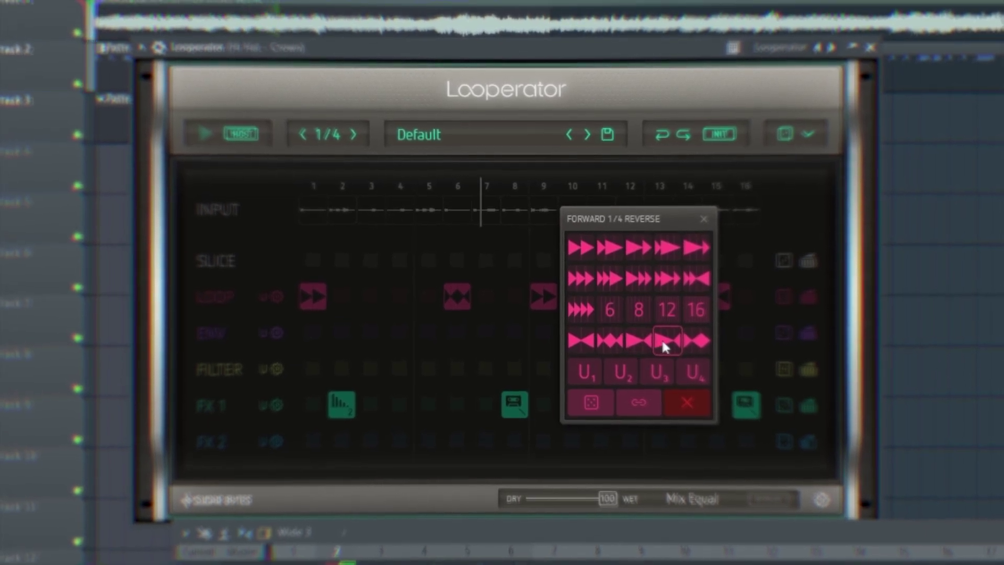
pyautogui.click(663, 336)
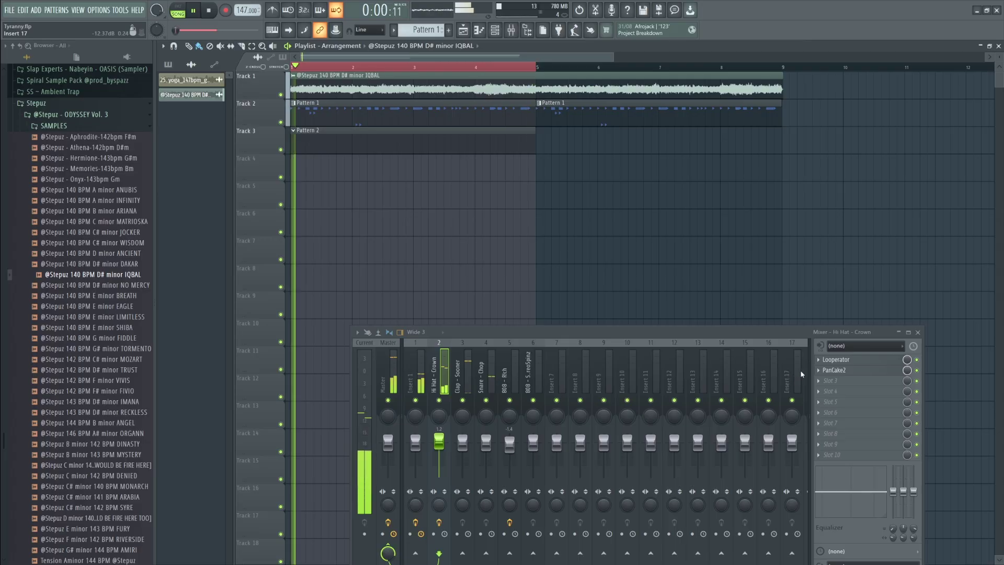
# Add Fruity Reeverb 2 to the Hi Hat - Crown mixer track and lower its mix level
pyautogui.click(836, 346)
pyautogui.click(711, 132)
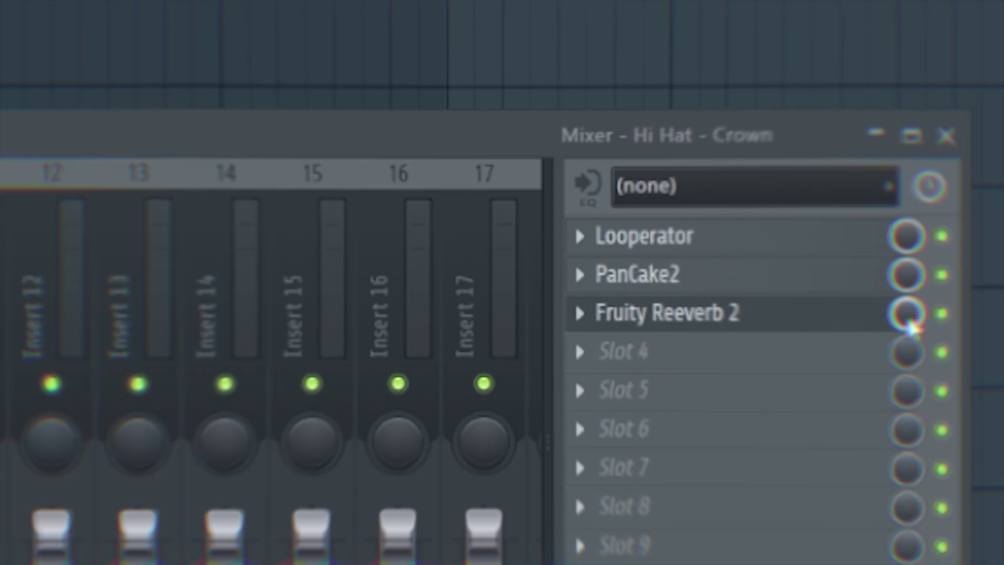
pyautogui.moveTo(907, 381); pyautogui.dragTo(908, 424)
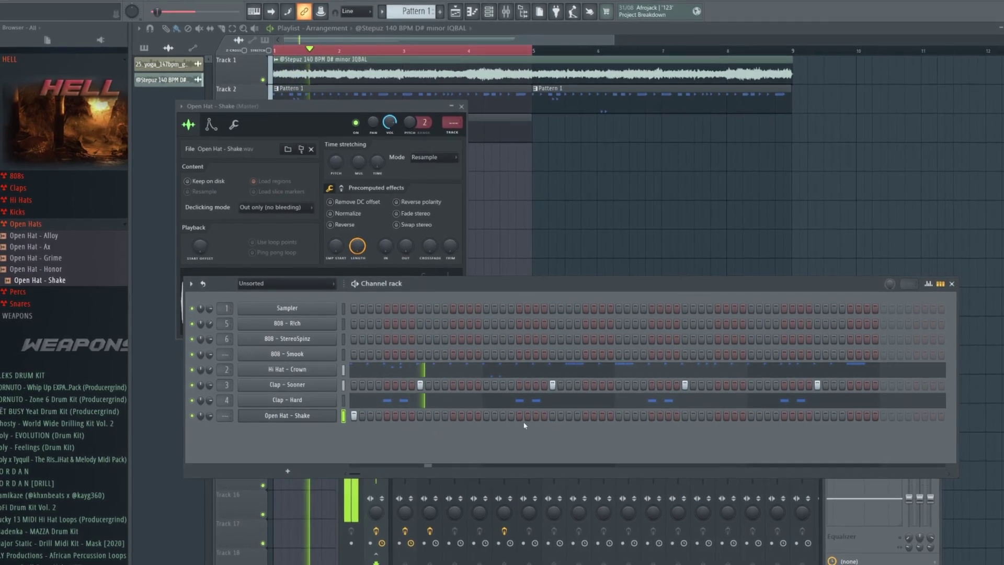
# Add Open Hat - Shake hits at steps 21, 33 and 49 of the pattern
pyautogui.click(519, 415)
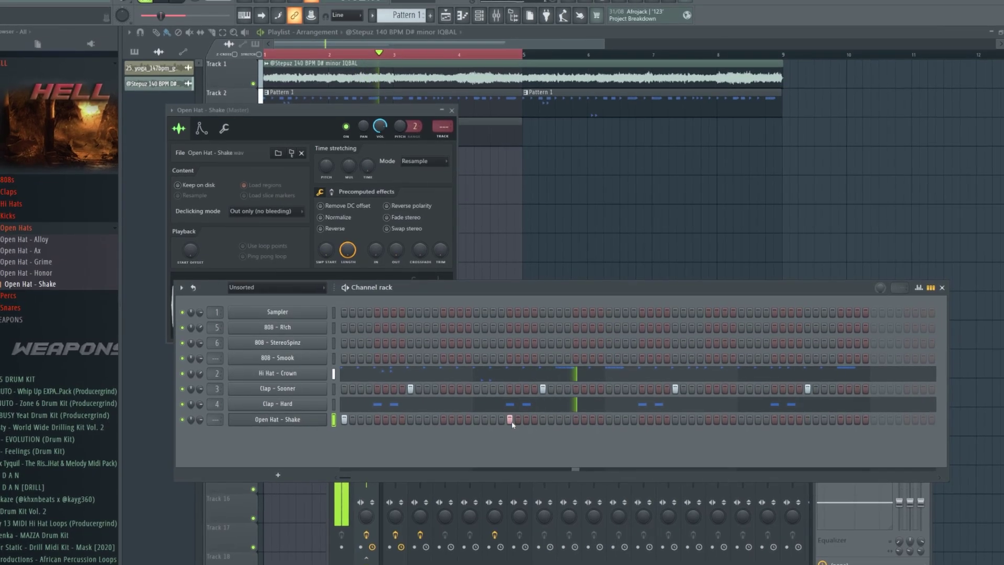
pyautogui.click(609, 421)
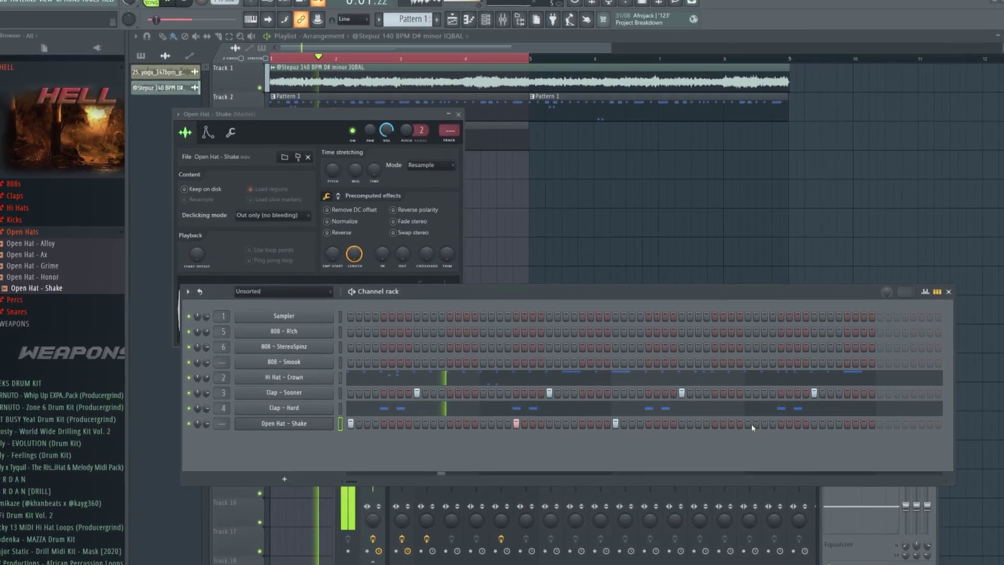
pyautogui.click(748, 424)
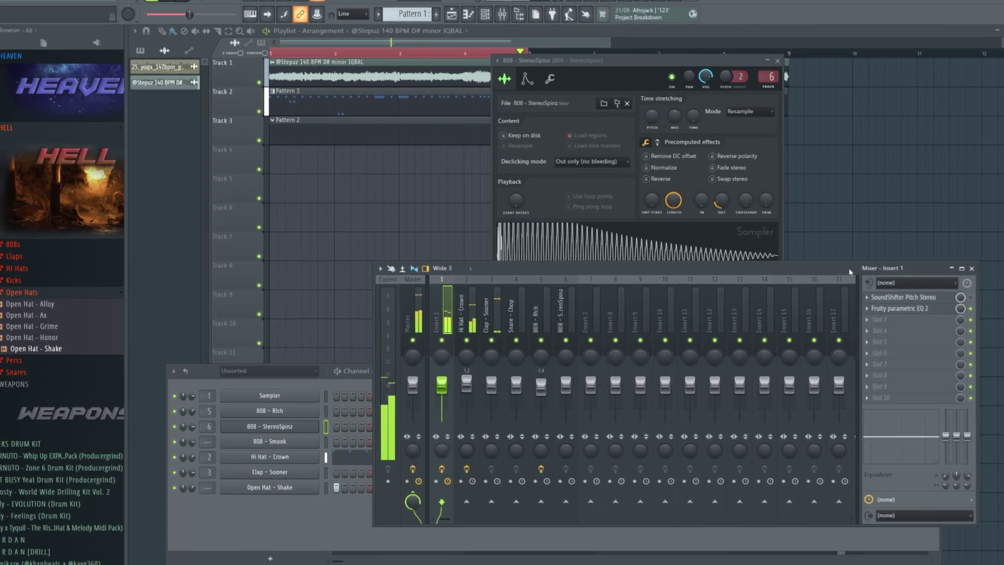
# Move the mixer clear of the 808 - StereoSpinz sampler and minimise it
pyautogui.moveTo(844, 269); pyautogui.dragTo(841, 301)
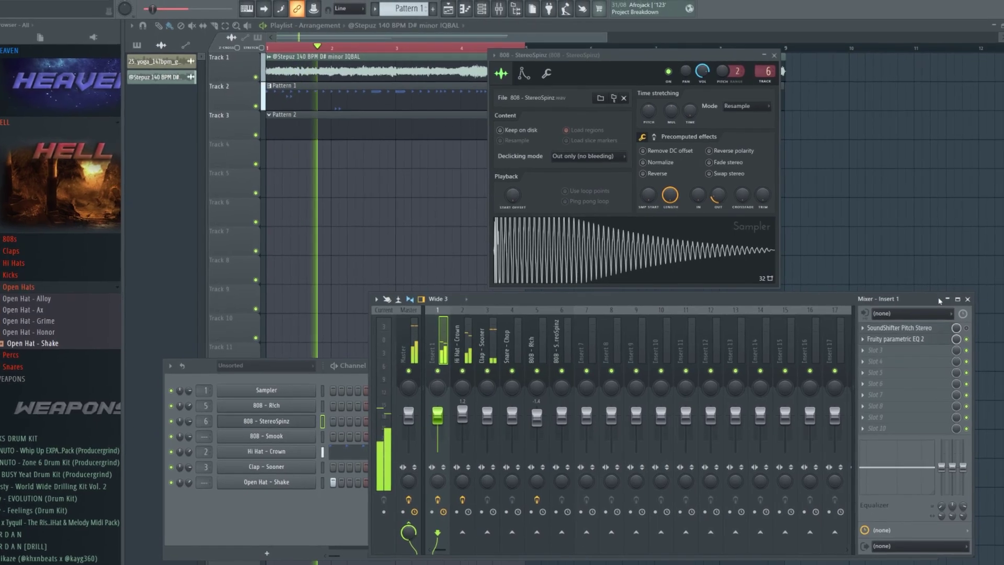
pyautogui.click(947, 299)
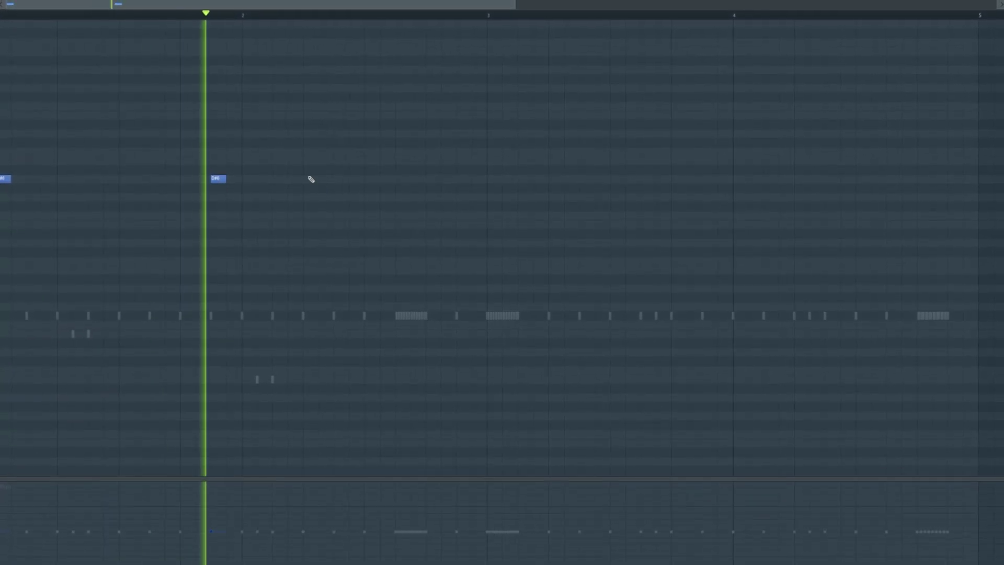
# Extend the 808 line with two D#6 notes in bar 2 and a C6 note at the start of bar 3
pyautogui.click(293, 178)
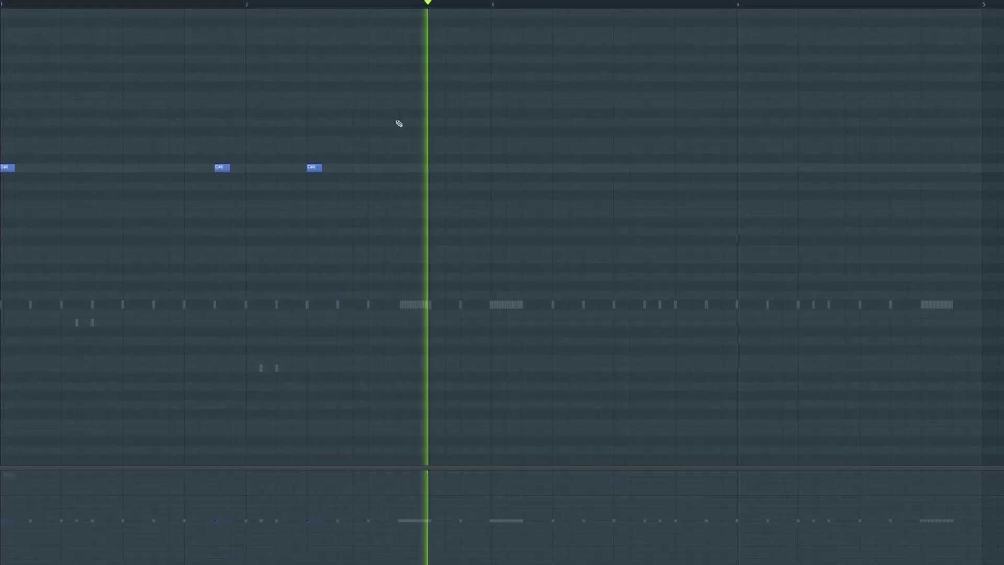
pyautogui.click(256, 6)
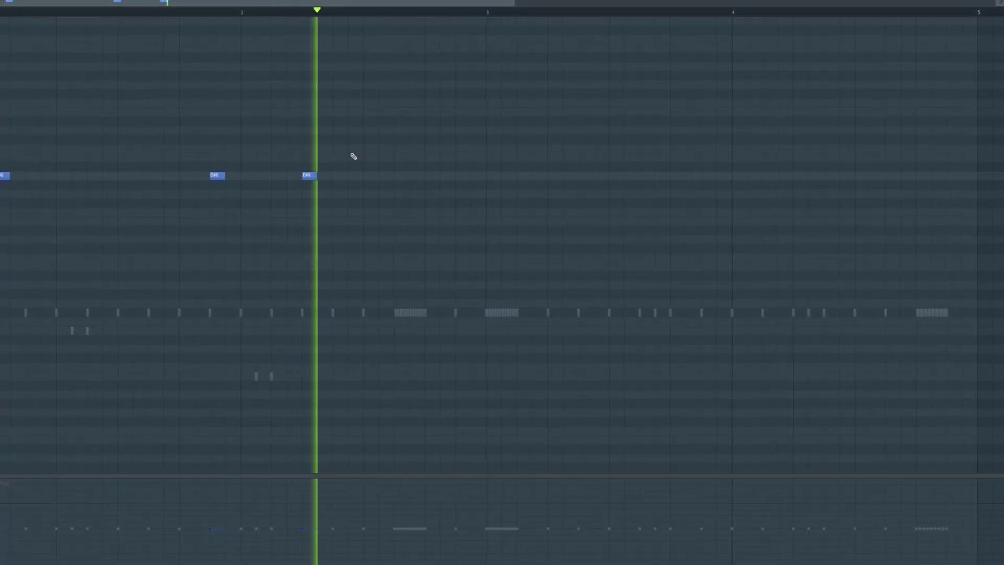
pyautogui.click(396, 179)
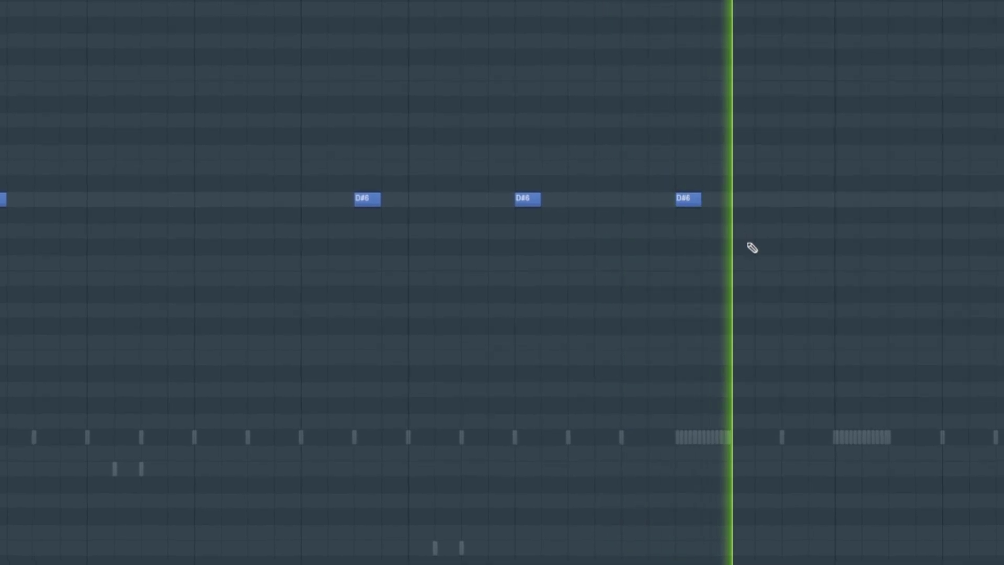
pyautogui.click(799, 151)
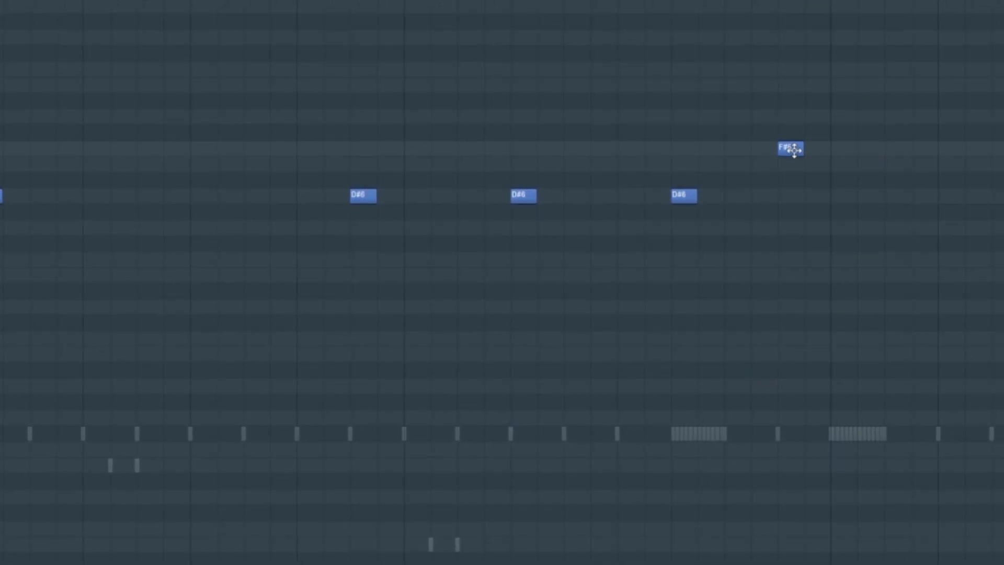
pyautogui.moveTo(798, 152)
pyautogui.mouseDown()
pyautogui.moveTo(851, 200)
pyautogui.moveTo(842, 263)
pyautogui.moveTo(841, 233)
pyautogui.moveTo(849, 268)
pyautogui.mouseUp()
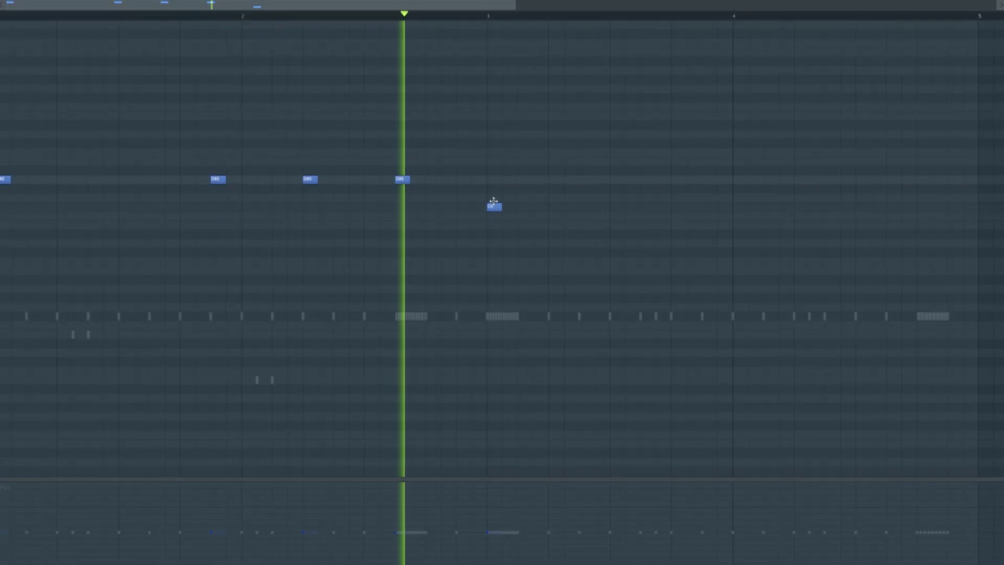
# Lower the C6 note at bar 3 to B5 and continue the 808 line with B5 notes and an A#5 note through bar 4
pyautogui.moveTo(493, 204); pyautogui.dragTo(494, 199)
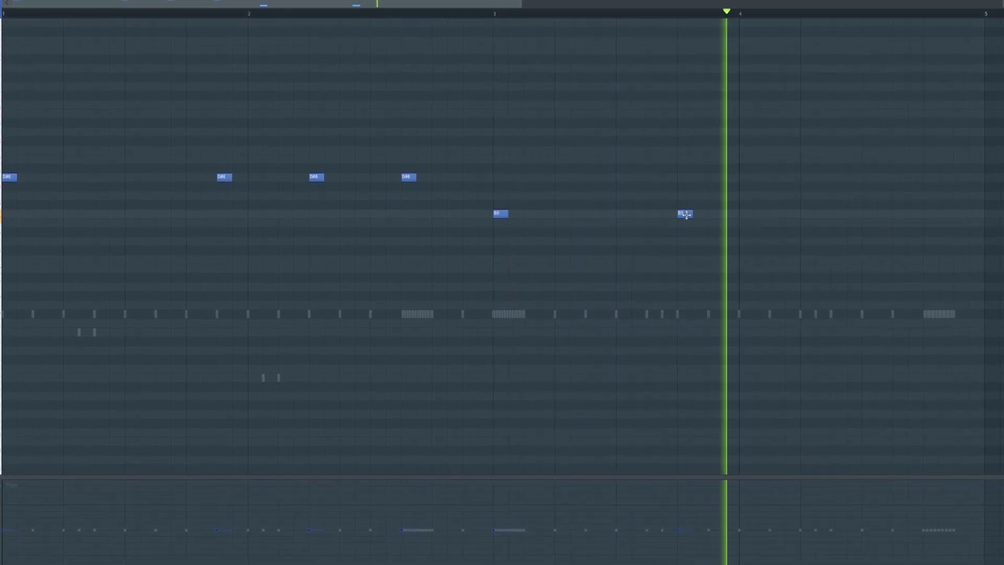
pyautogui.moveTo(702, 211); pyautogui.dragTo(718, 211)
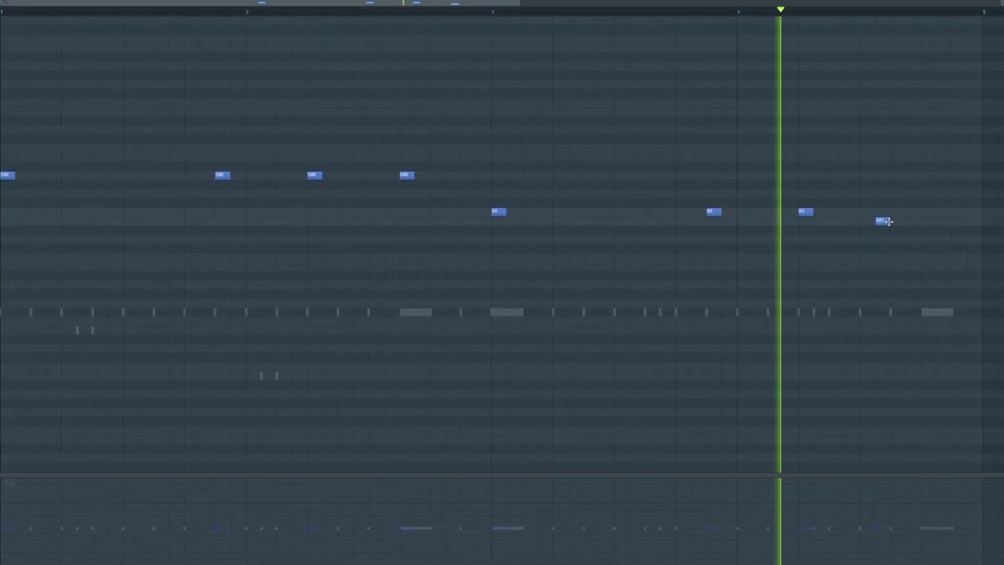
pyautogui.hotkey('ctrl', 'a')
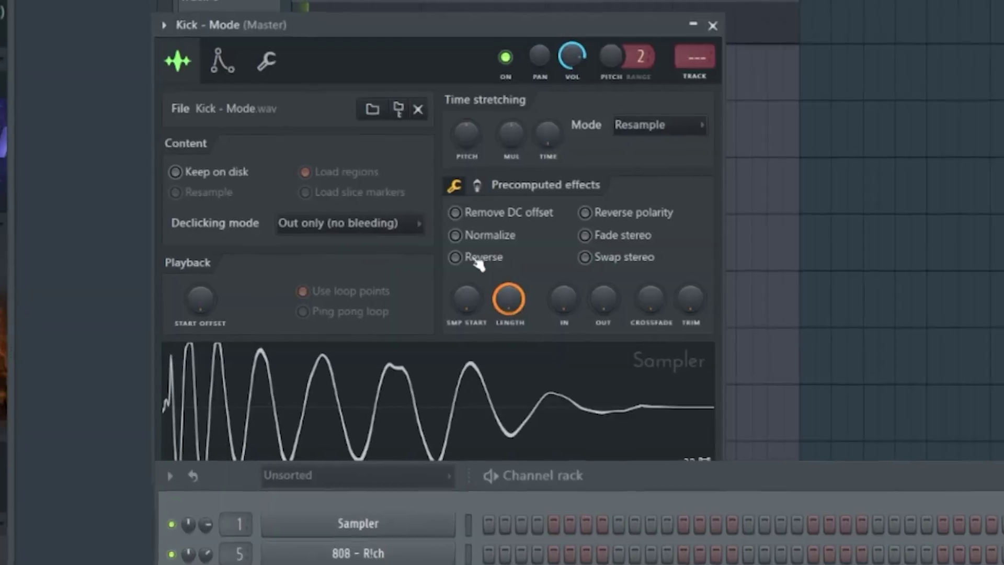
# Raise the Boost precomputed effect on the Kick - Mode sample and open the sampler's miscellaneous settings
pyautogui.click(478, 171)
pyautogui.moveTo(475, 217); pyautogui.dragTo(474, 199)
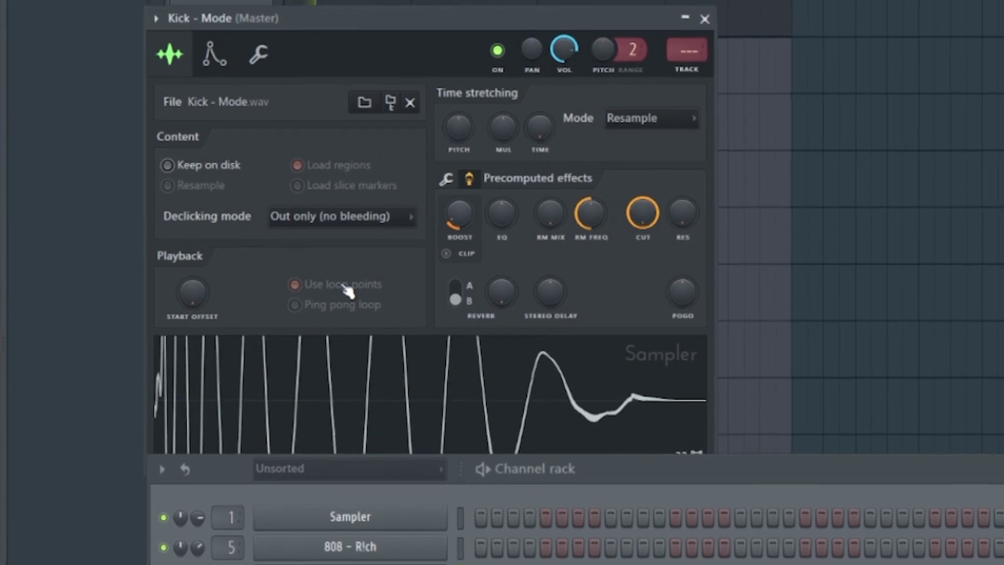
pyautogui.click(268, 47)
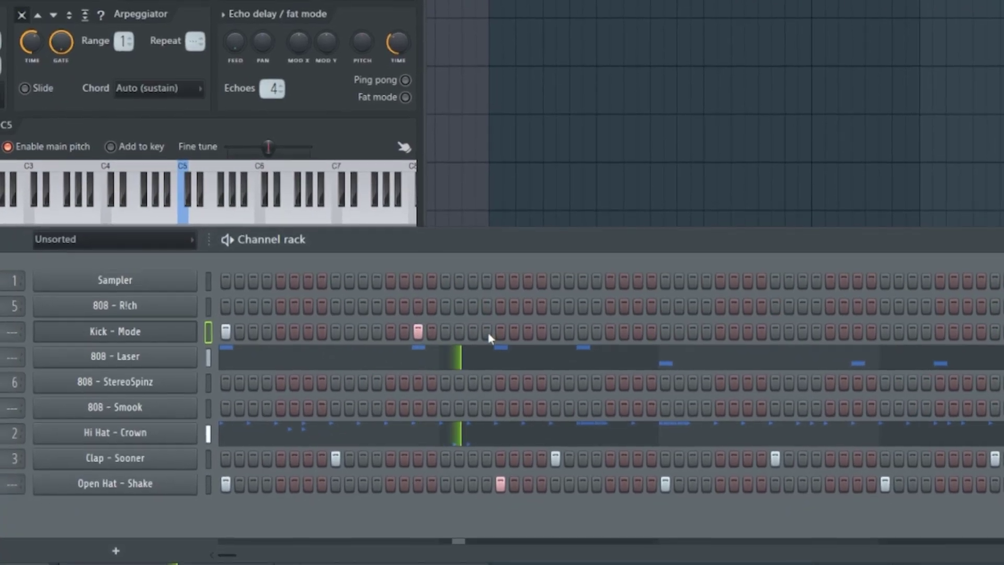
# Add Kick - Mode hits at steps 21, 27, 33, 47 and 53 and transpose the kick notes down to A4
pyautogui.click(500, 331)
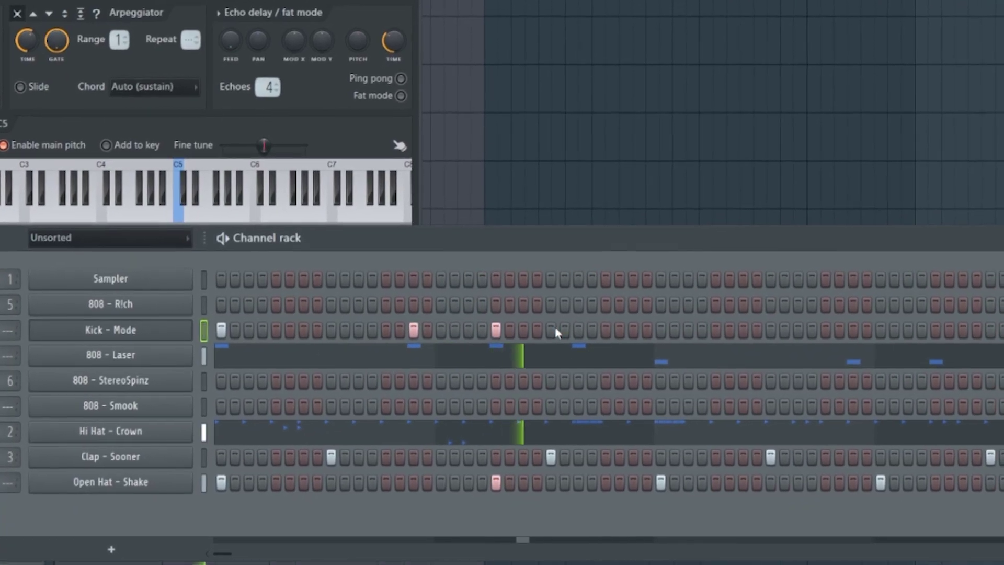
pyautogui.click(569, 346)
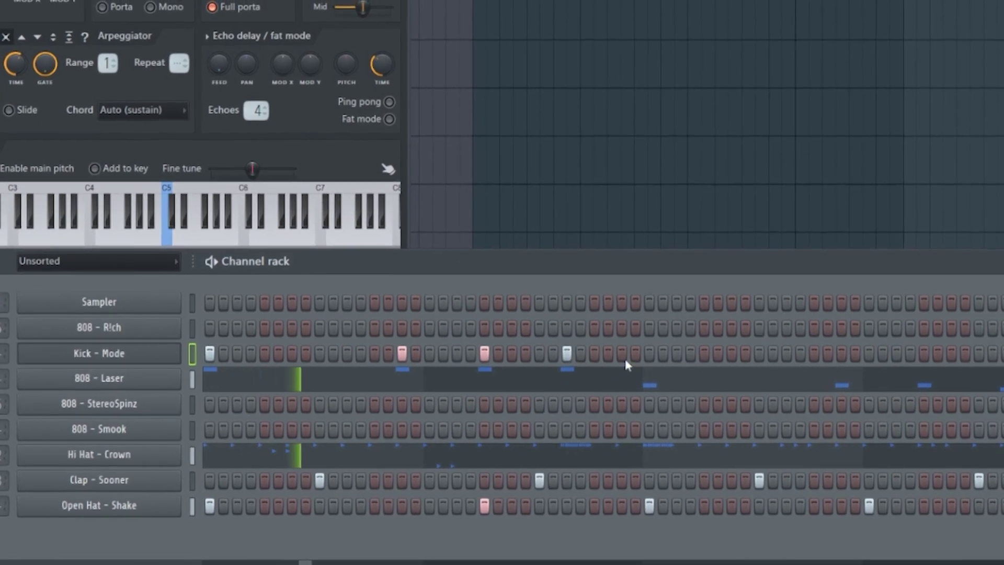
pyautogui.click(658, 347)
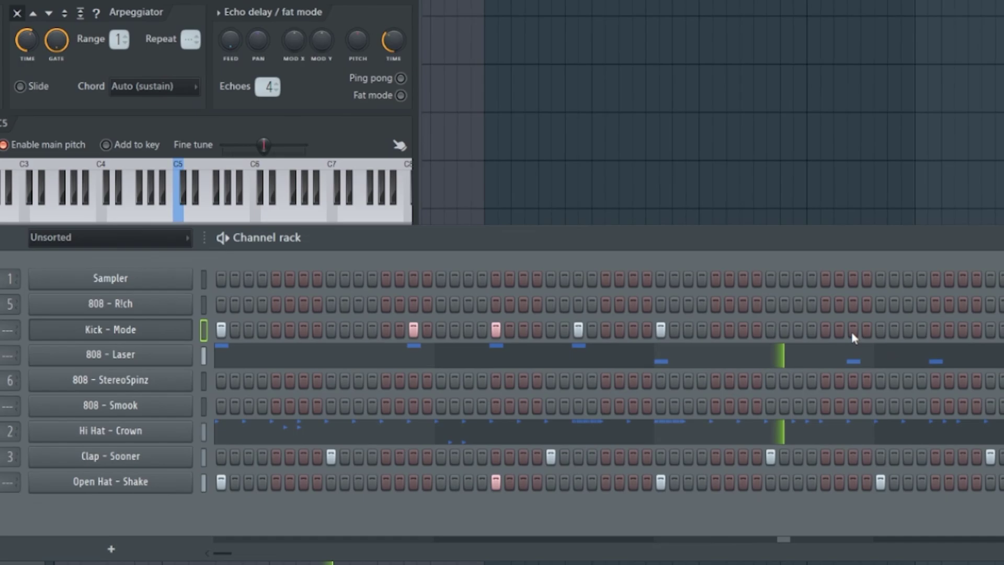
pyautogui.click(853, 329)
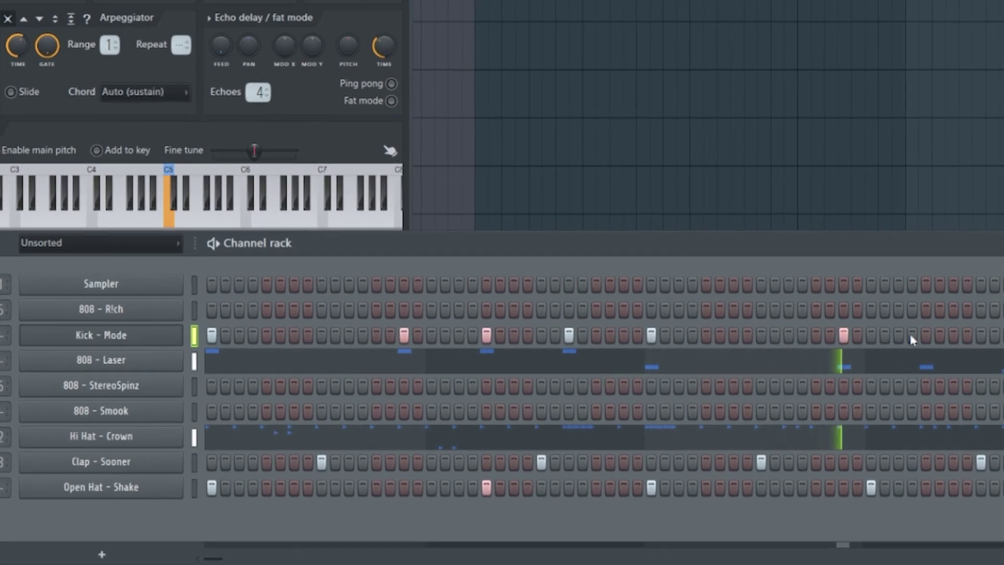
pyautogui.click(936, 329)
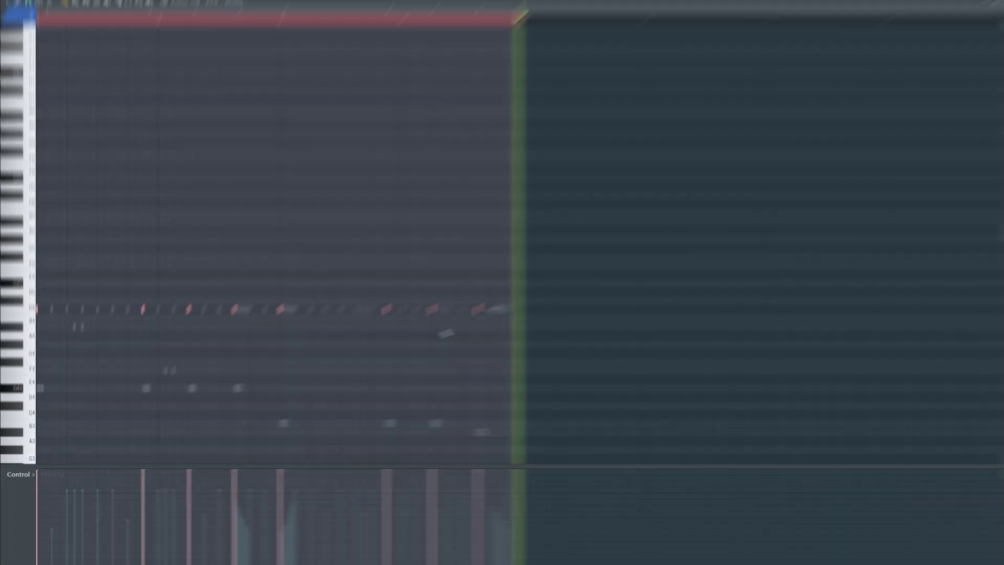
pyautogui.hotkey('shift', 'Down')
pyautogui.hotkey('shift', 'Down')
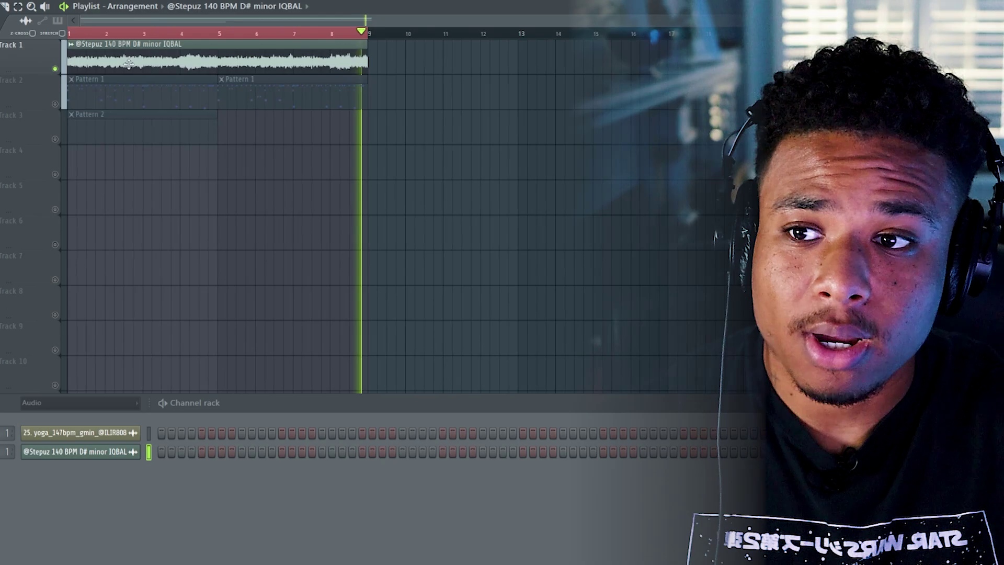
# Duplicate the melody audio clip to bar 9 as a unique clip and check its channel settings
pyautogui.moveTo(129, 63); pyautogui.dragTo(431, 56)
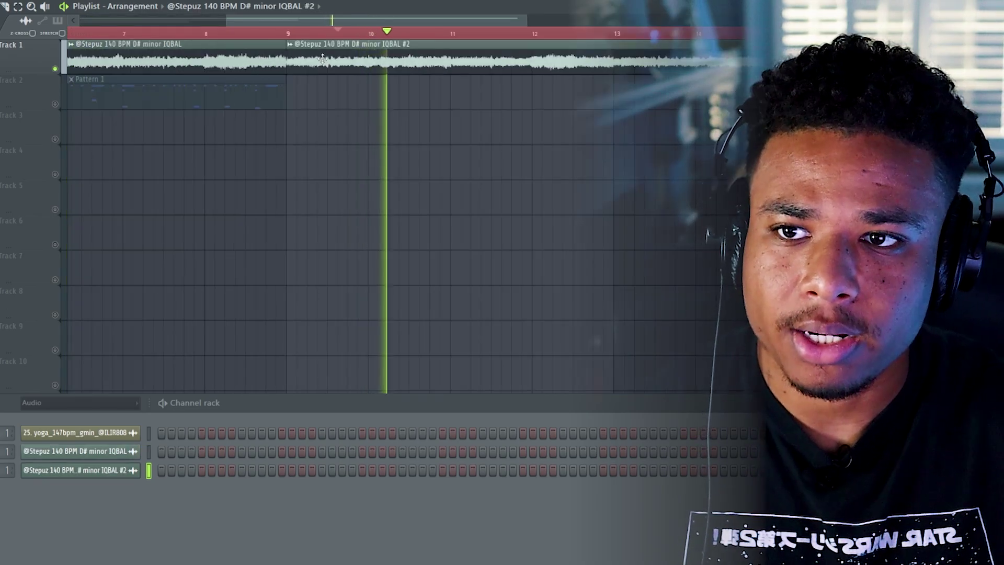
pyautogui.doubleClick(321, 55)
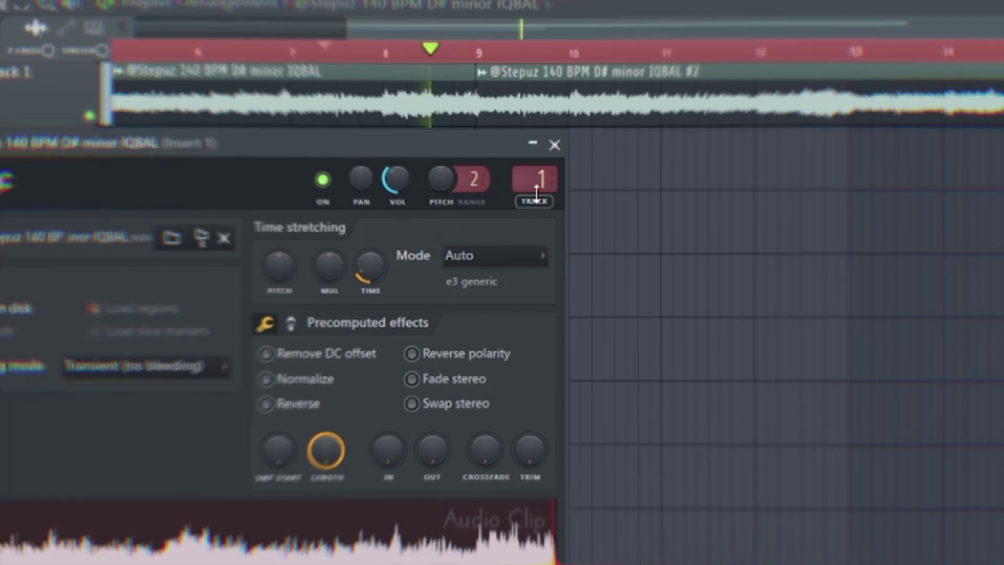
pyautogui.click(554, 145)
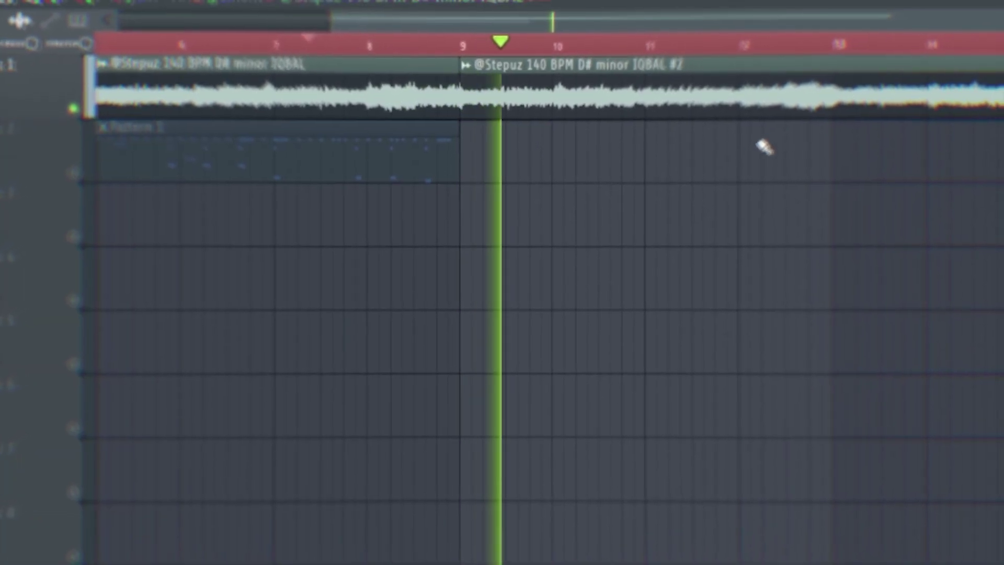
pyautogui.click(829, 122)
pyautogui.rightClick(868, 112)
pyautogui.moveTo(572, 110); pyautogui.dragTo(942, 111)
# Lower the velocity of the two selected 808 - Kinetic notes and transpose them up one octave
pyautogui.scroll(-3, 601, 224)
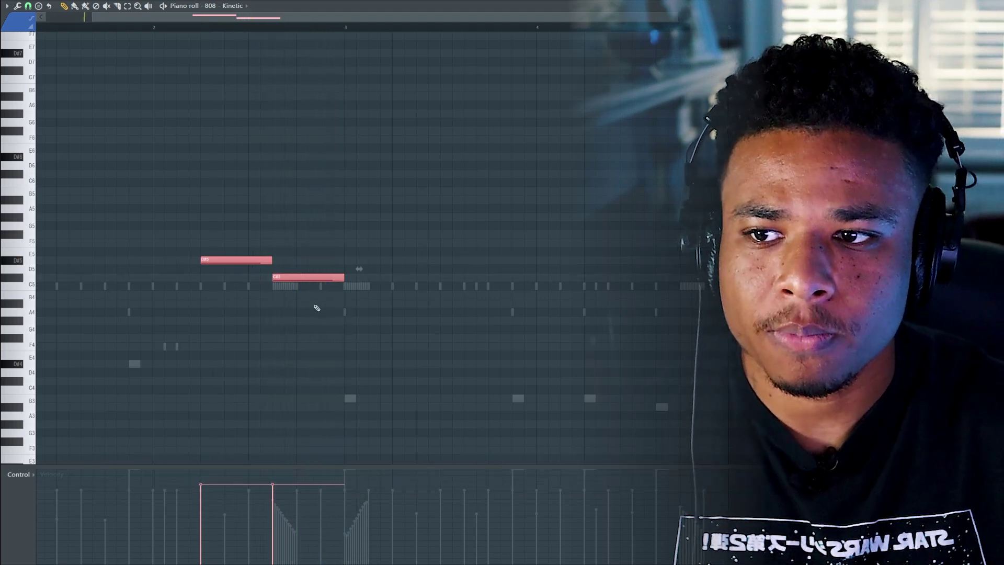
pyautogui.scroll(-5, 329, 305)
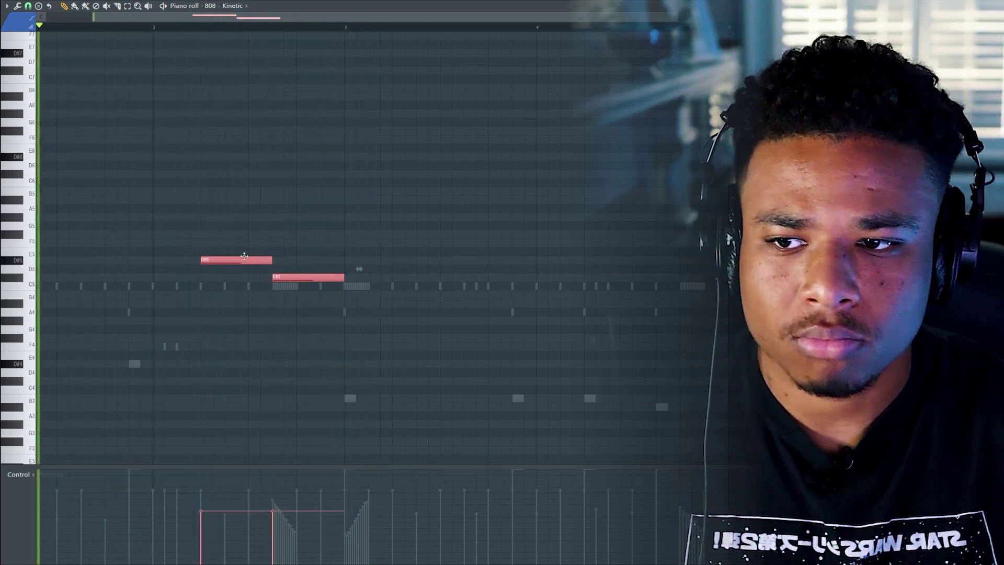
pyautogui.hotkey('ctrl', 'Up')
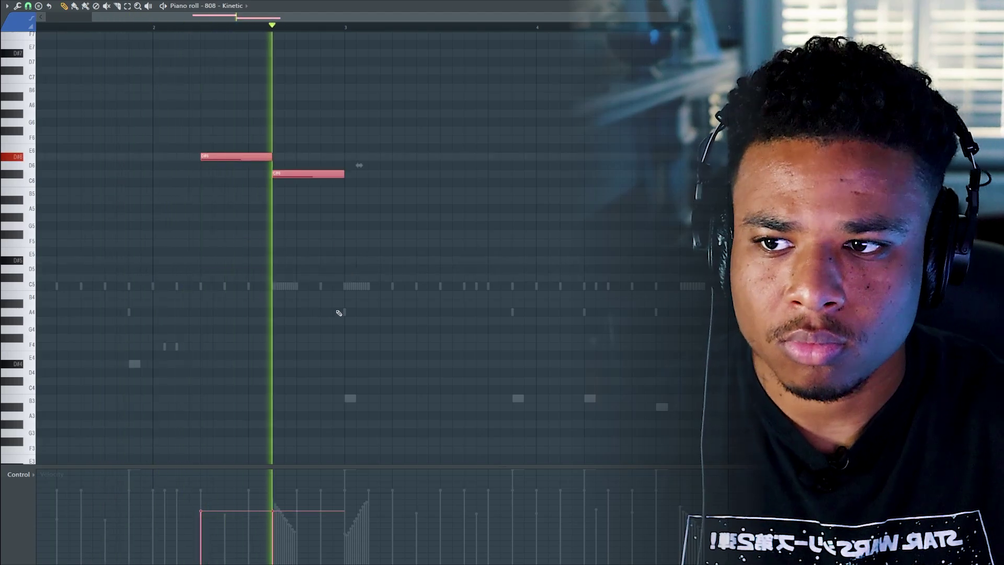
# Show the Pan values of the 808 - Kinetic notes and pan the D#6 and C#6 notes in opposite directions
pyautogui.keyDown('ctrl'); pyautogui.scroll(-2, 173, 109); pyautogui.keyUp('ctrl')
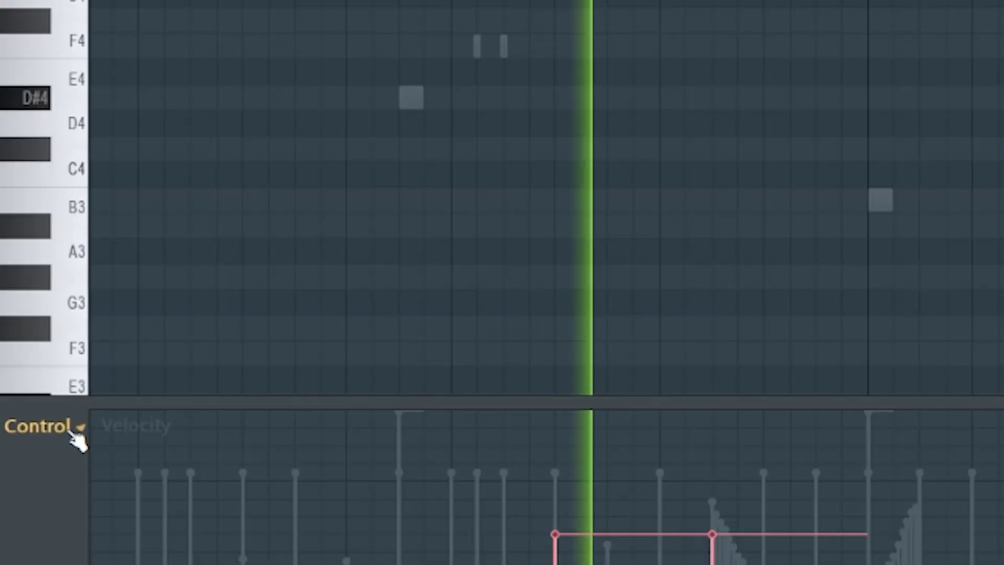
pyautogui.click(31, 474)
pyautogui.click(40, 492)
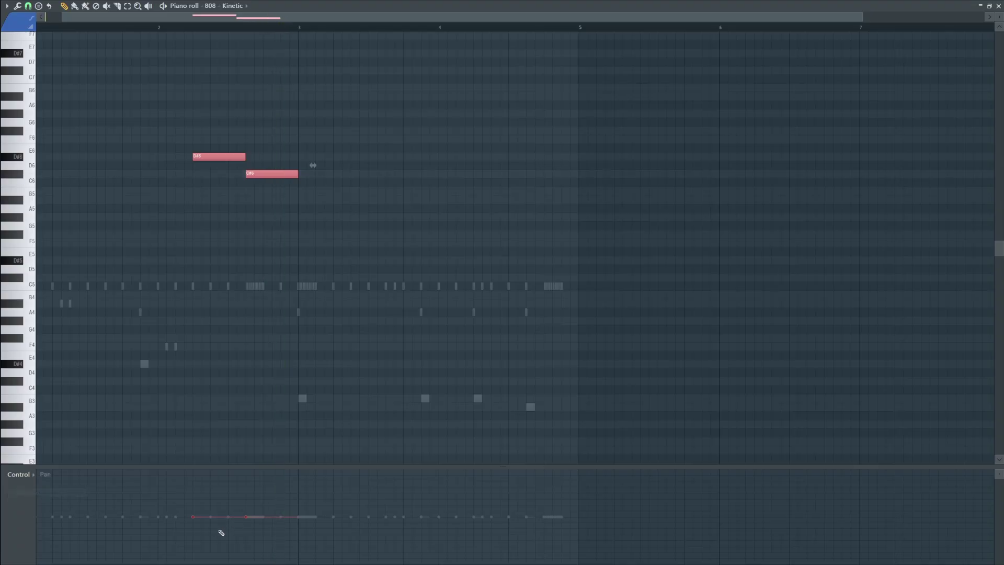
pyautogui.keyDown('ctrl'); pyautogui.scroll(2, 162, 116); pyautogui.keyUp('ctrl')
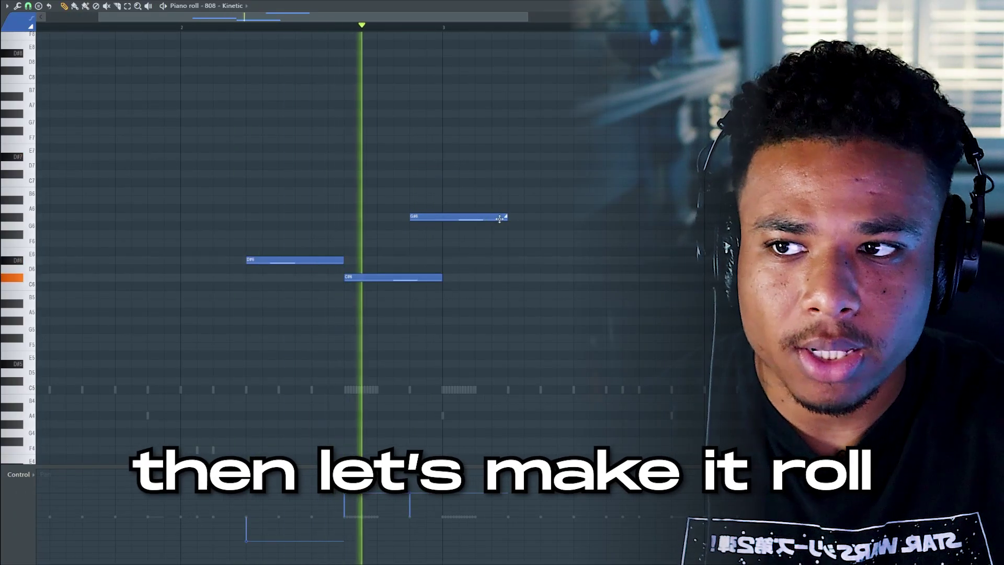
# Shorten the G#6 slide note so it ends at bar 3 and close the 808 - Kinetic piano roll
pyautogui.moveTo(499, 219); pyautogui.dragTo(437, 220)
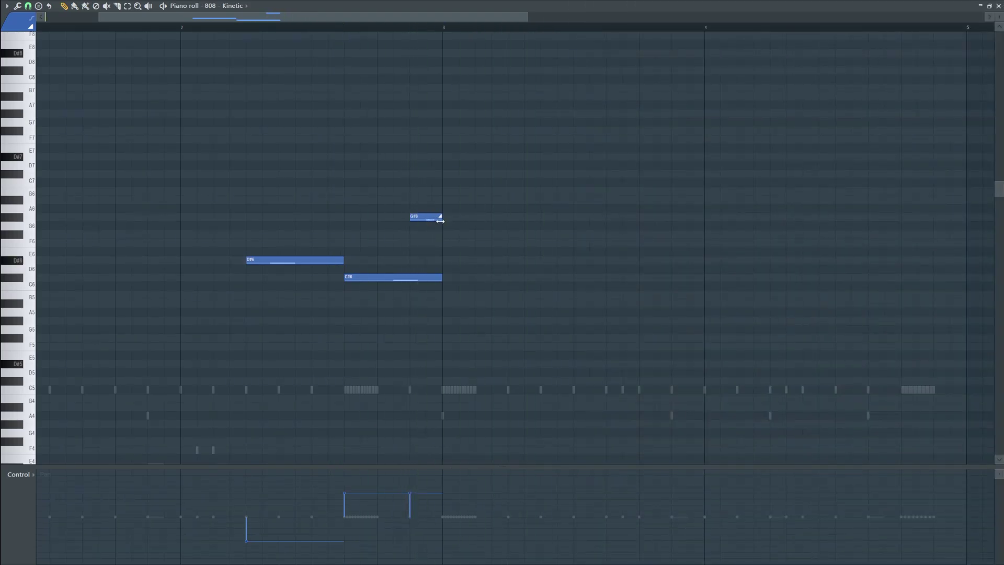
pyautogui.keyDown('ctrl'); pyautogui.scroll(-2, 473, 282); pyautogui.keyUp('ctrl')
pyautogui.scroll(-3, 442, 260)
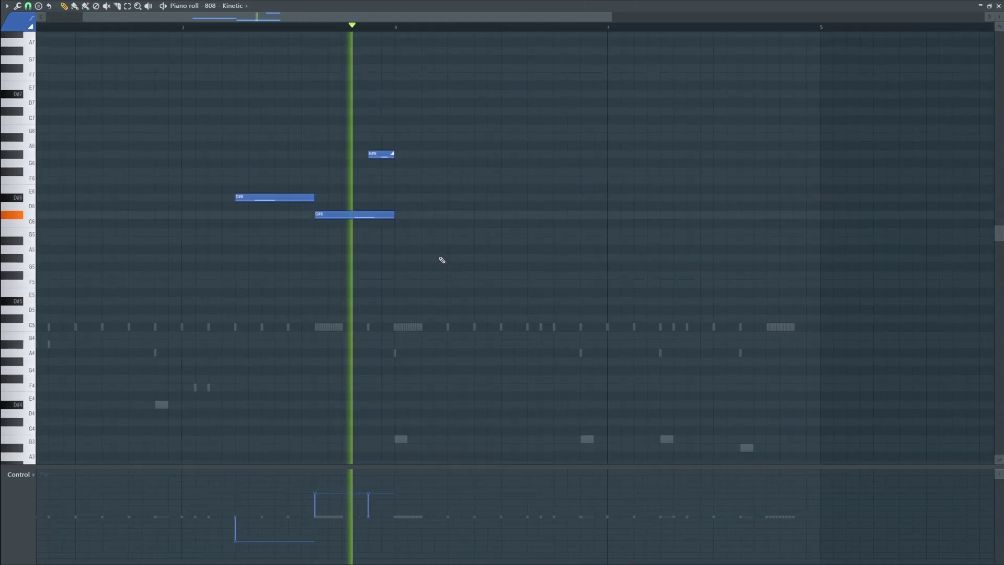
pyautogui.click(999, 6)
pyautogui.click(544, 109)
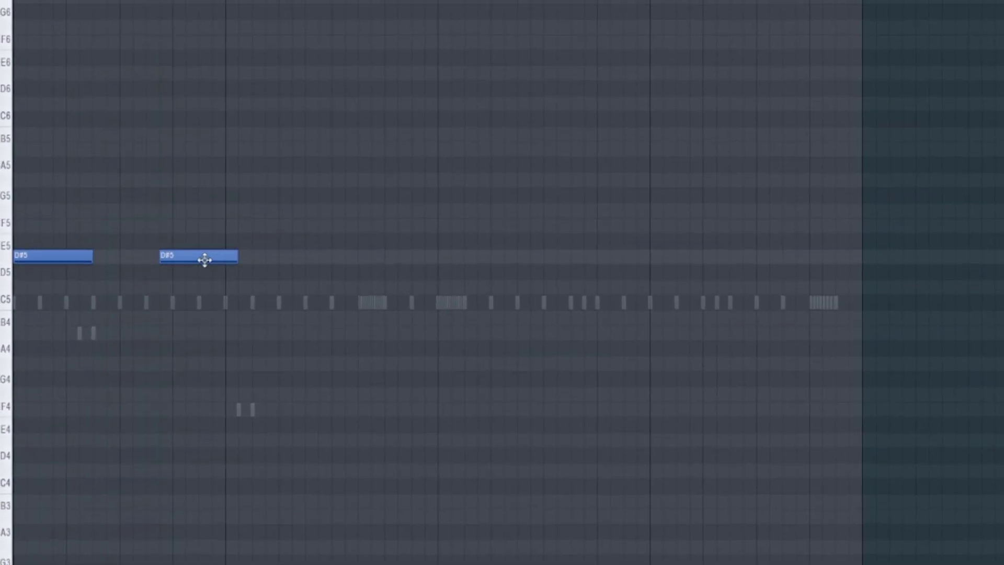
# Move the second D#5 note of the 808 line one step later, and add one D#5 note in bar 2 and three in bar 3
pyautogui.moveTo(204, 259); pyautogui.dragTo(215, 256)
pyautogui.press('space')
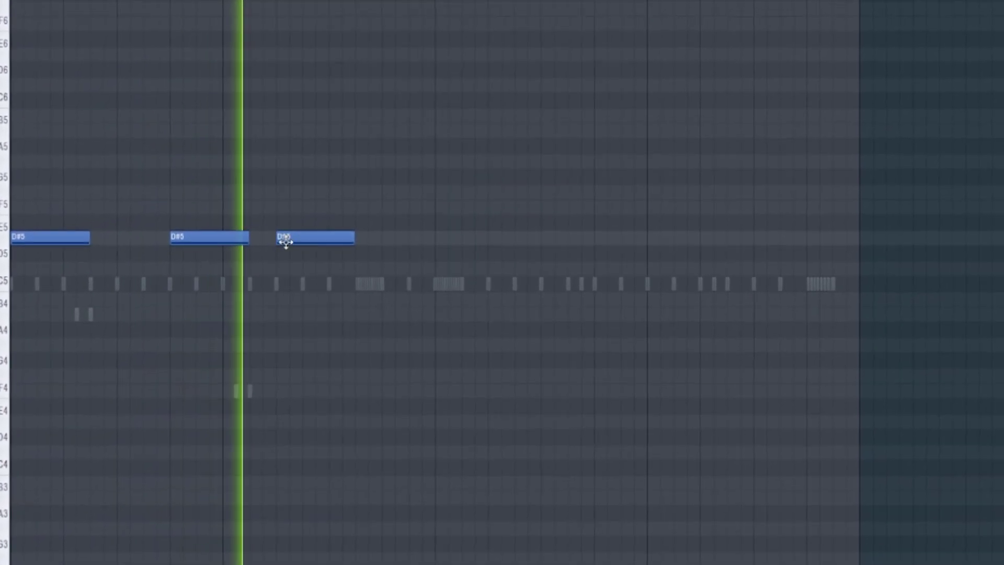
pyautogui.click(452, 245)
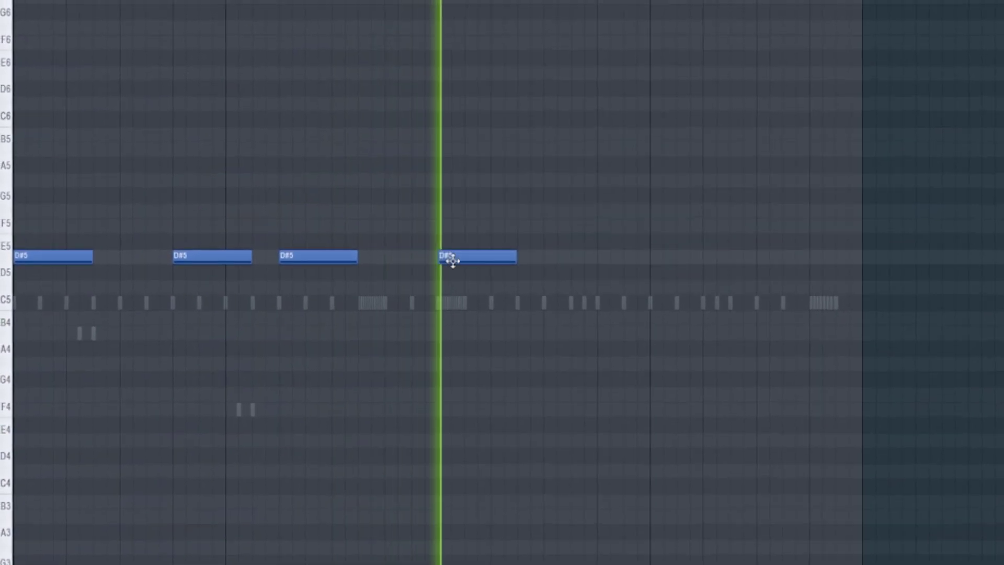
pyautogui.click(558, 255)
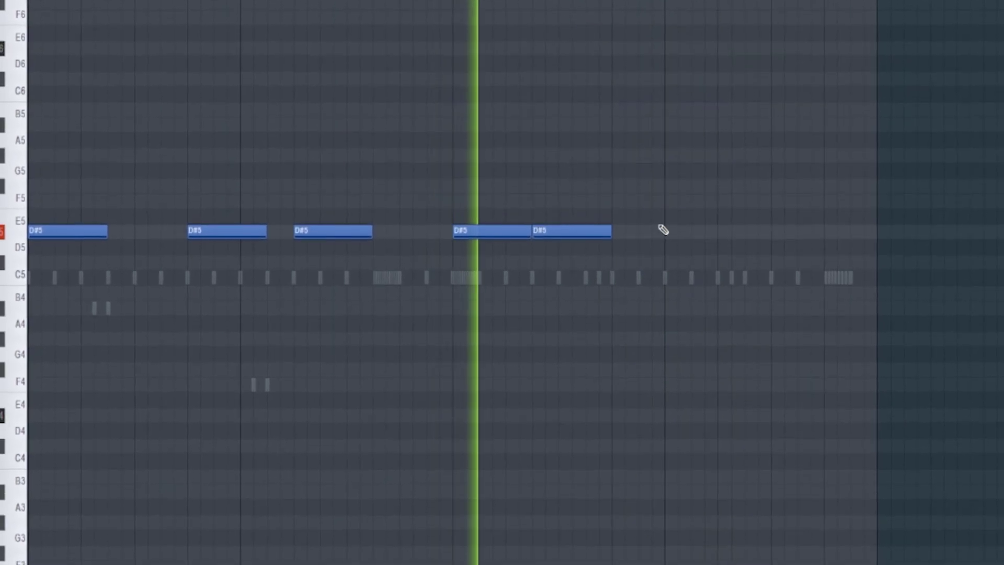
pyautogui.click(638, 230)
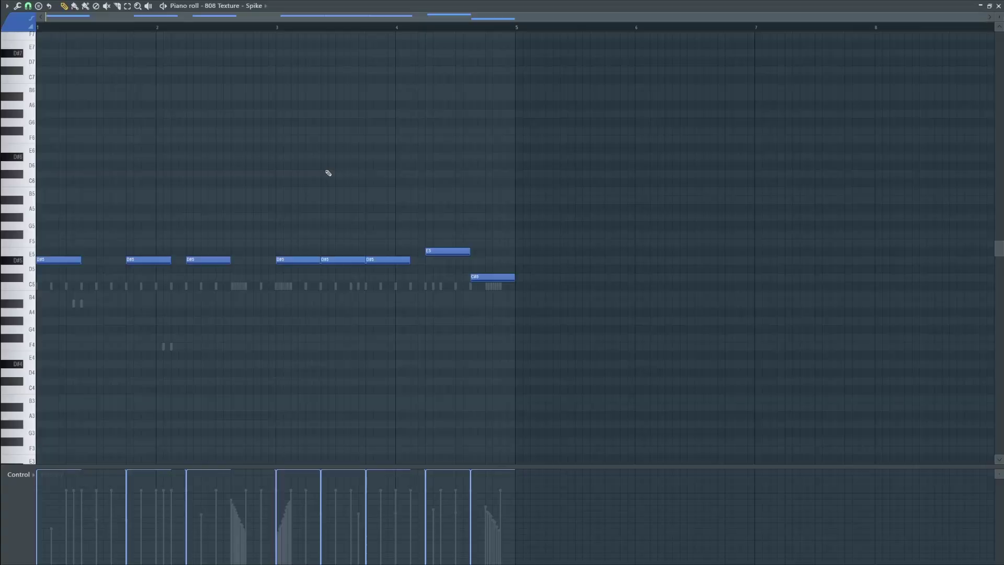
# Raise all 808 Texture - Spike notes by one octave and extend each one to meet the next
pyautogui.hotkey('ctrl', 'a')
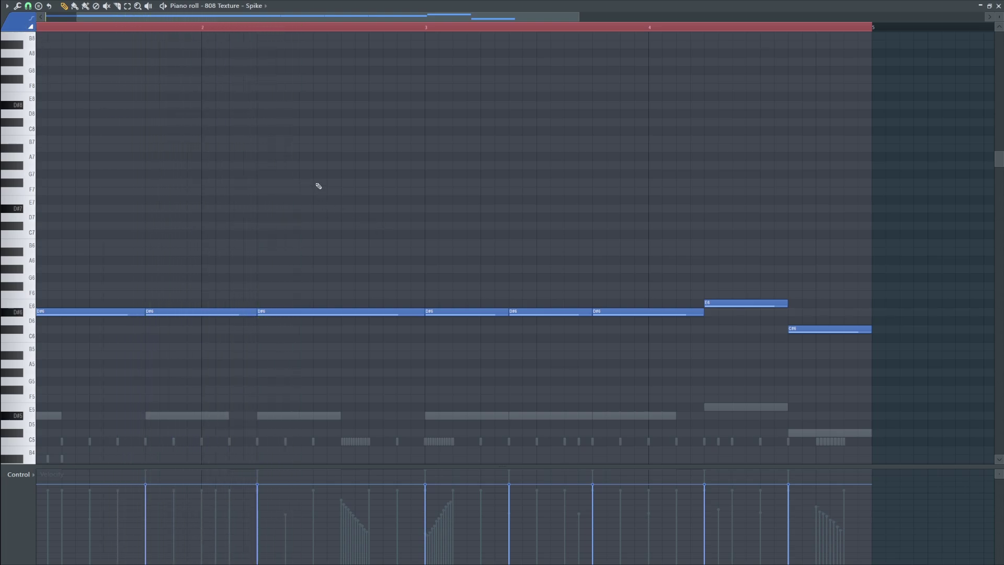
# Add a descending run of short slide notes F#7, F7, C#7 and A#6 over the second half of bar 2
pyautogui.moveTo(389, 184); pyautogui.dragTo(327, 184)
pyautogui.scroll(3, 419, 253)
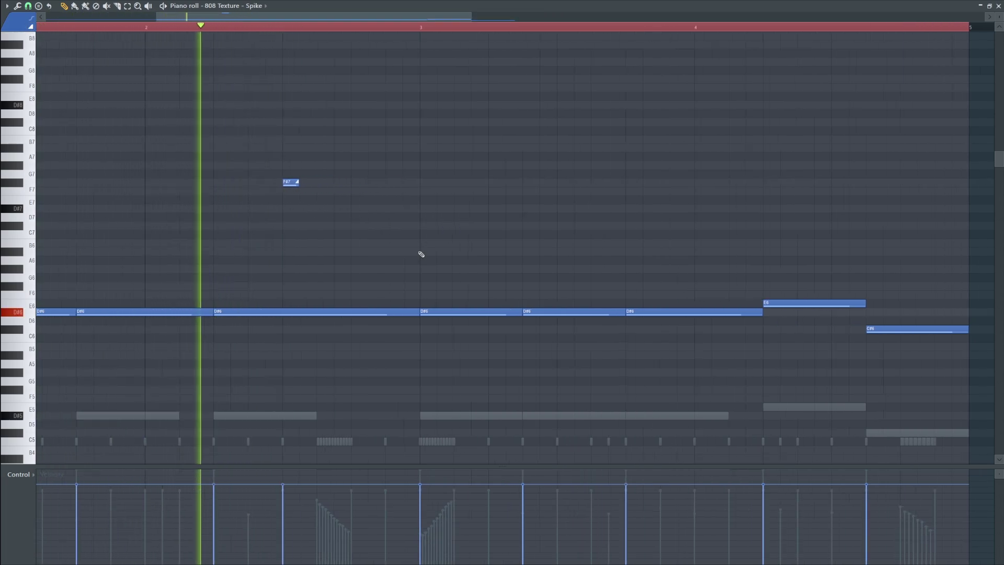
pyautogui.click(313, 191)
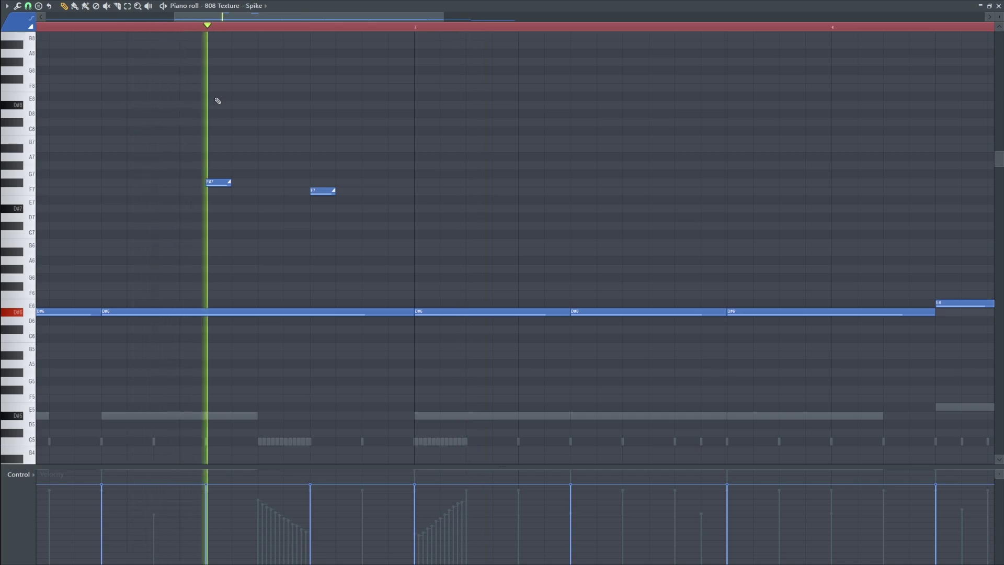
pyautogui.moveTo(313, 190); pyautogui.dragTo(262, 191)
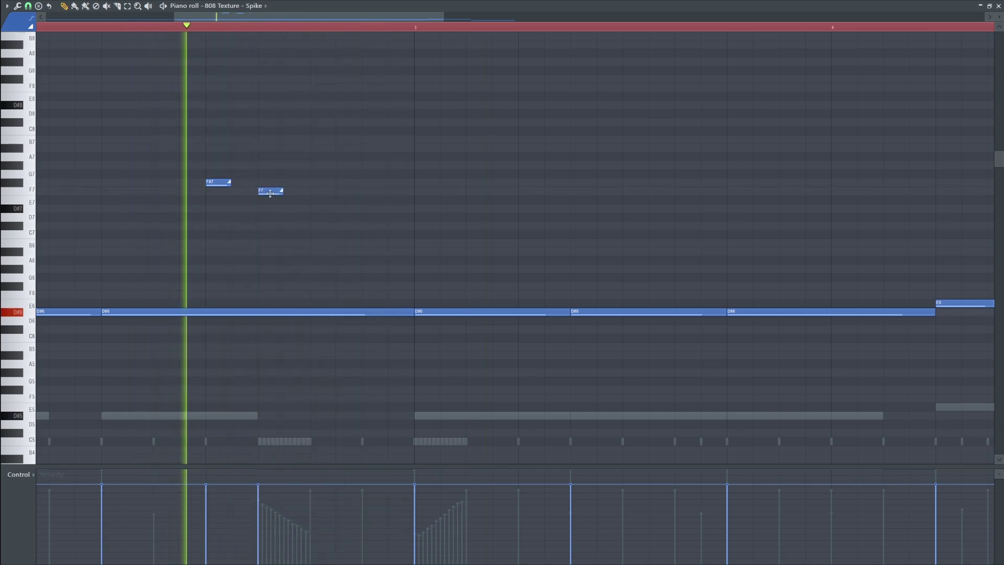
pyautogui.press('space')
pyautogui.click(312, 233)
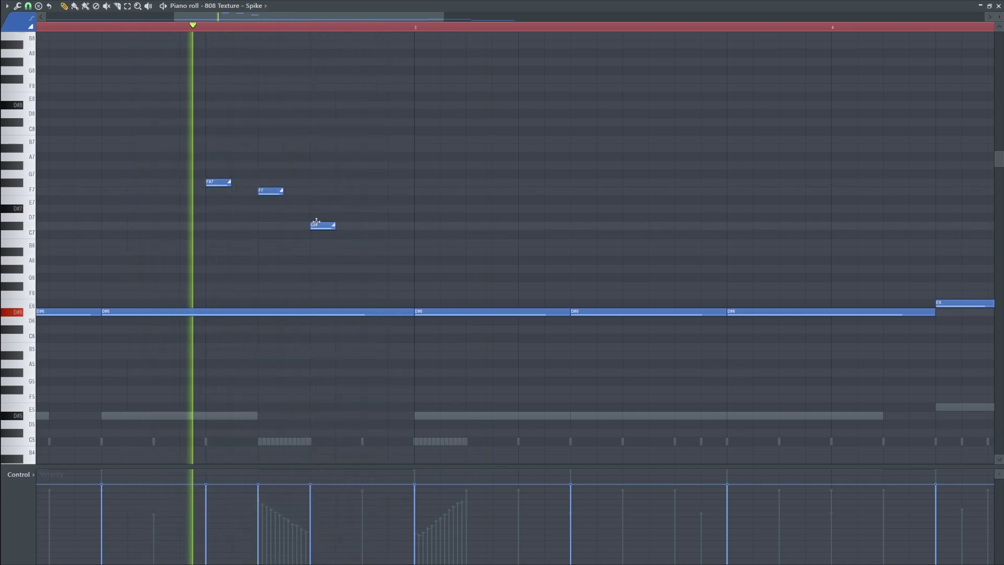
pyautogui.click(369, 252)
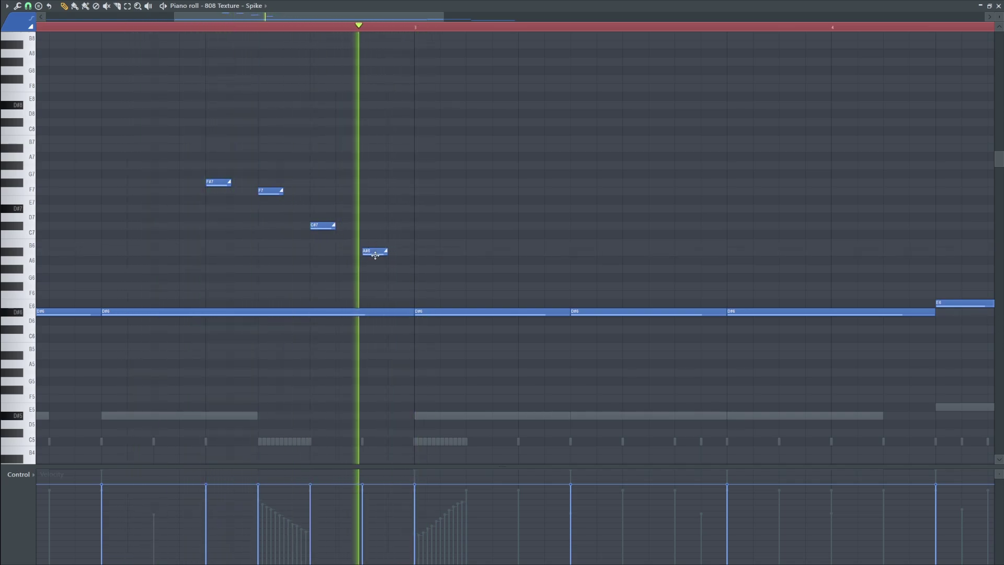
# Split the long D#6 note in bar 2 at the position of the C#7 slide note
pyautogui.click(313, 312)
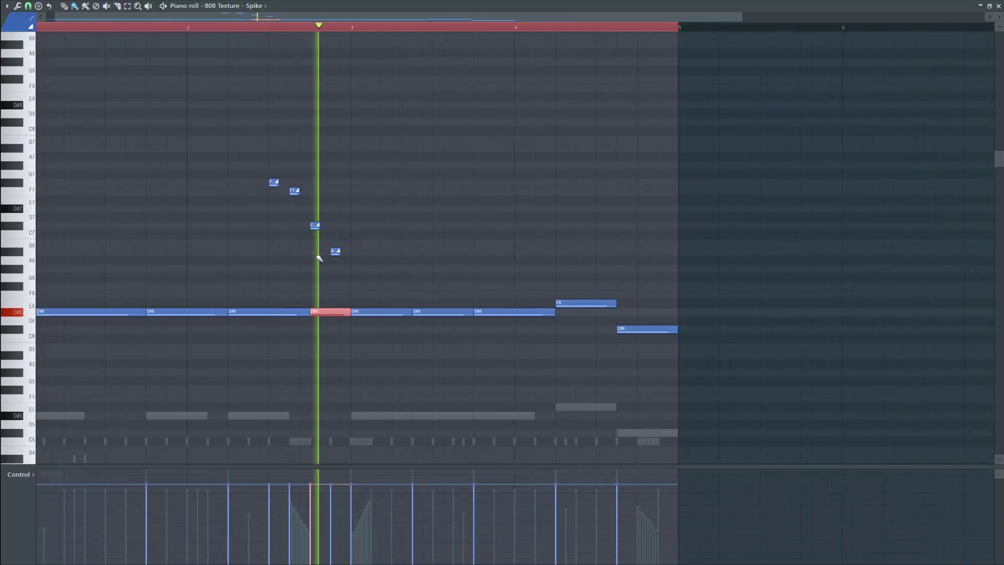
pyautogui.scroll(-2, 146, 84)
pyautogui.moveTo(101, 28); pyautogui.dragTo(7, 37)
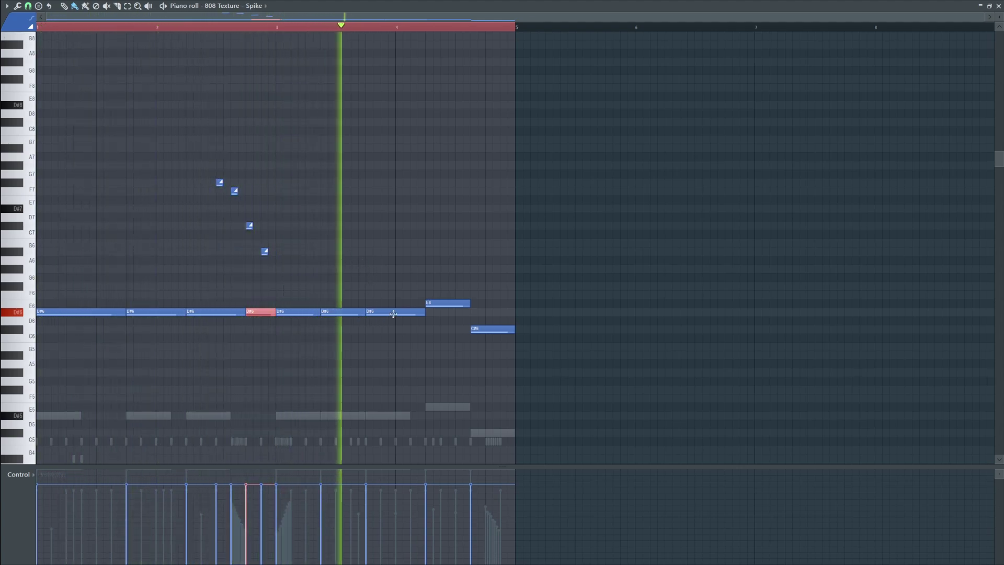
# Add descending slide notes B7, A#7 and G#7 above the E6 and C#6 notes at the pattern's end, followed by a lower fourth note
pyautogui.scroll(2, 461, 301)
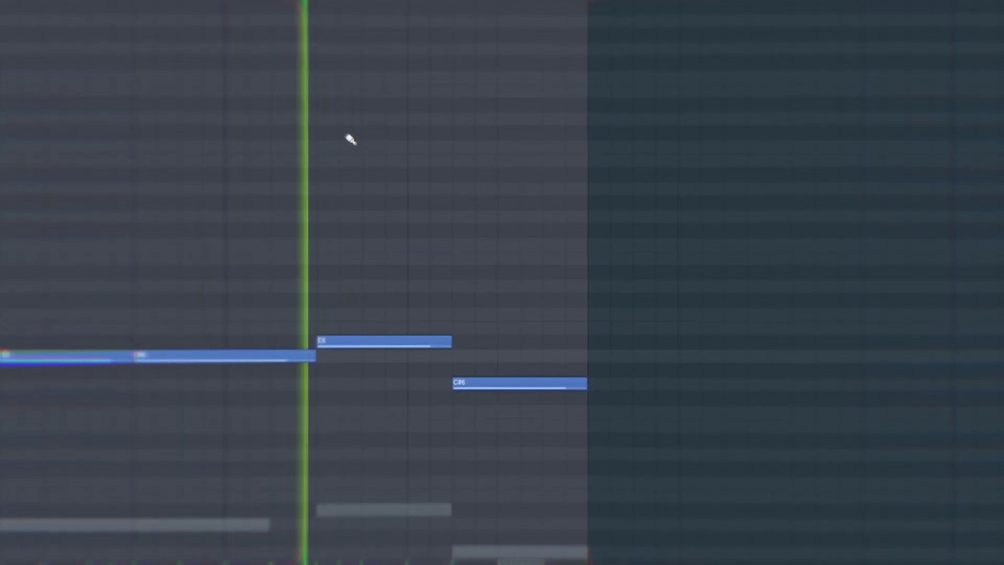
pyautogui.click(361, 82)
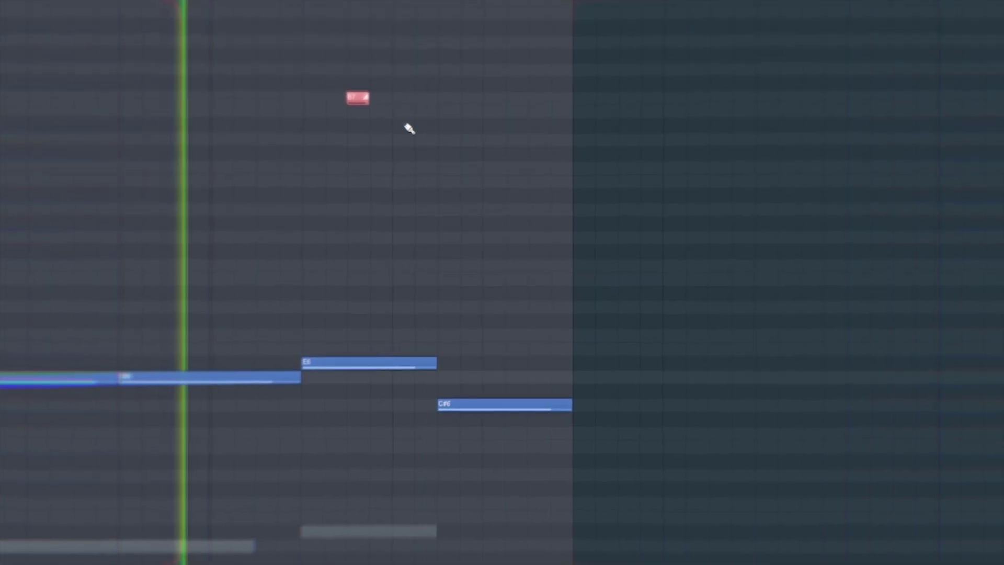
pyautogui.click(454, 120)
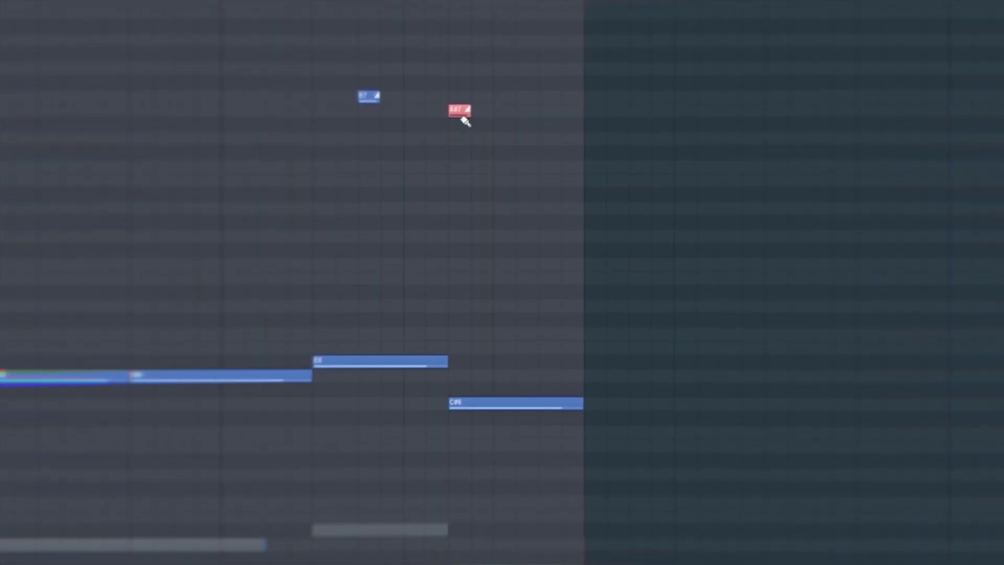
pyautogui.click(512, 143)
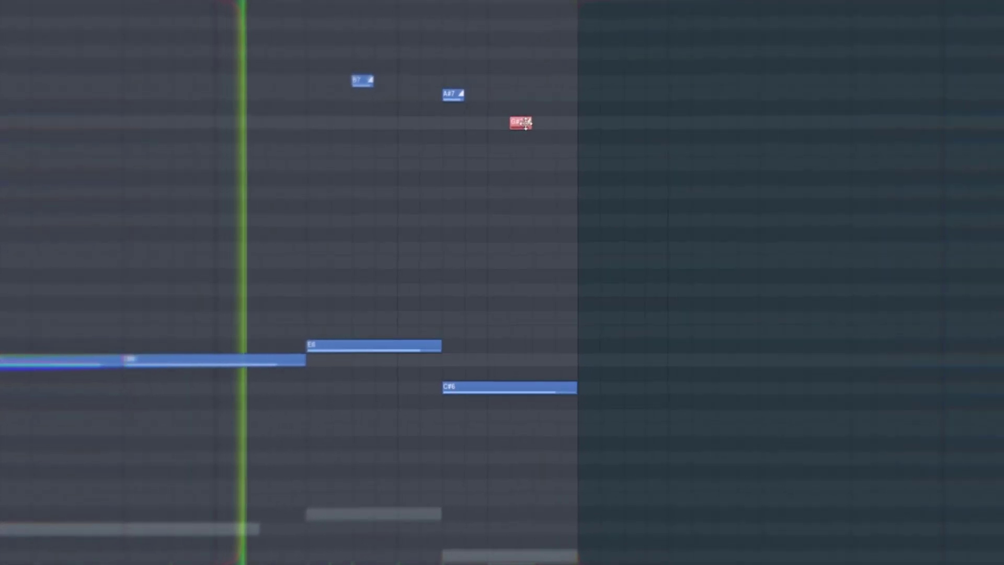
pyautogui.moveTo(525, 133); pyautogui.dragTo(502, 129)
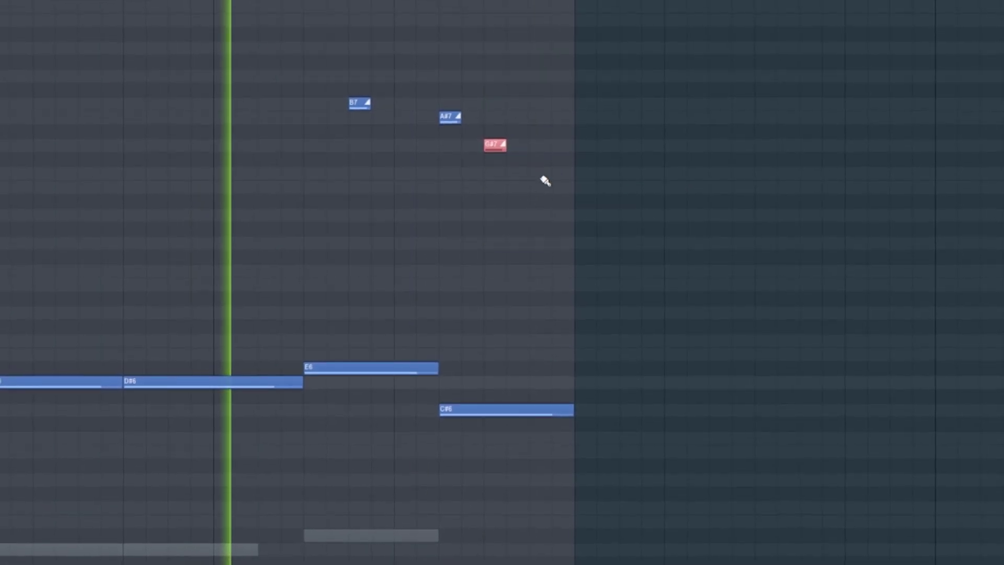
pyautogui.click(536, 157)
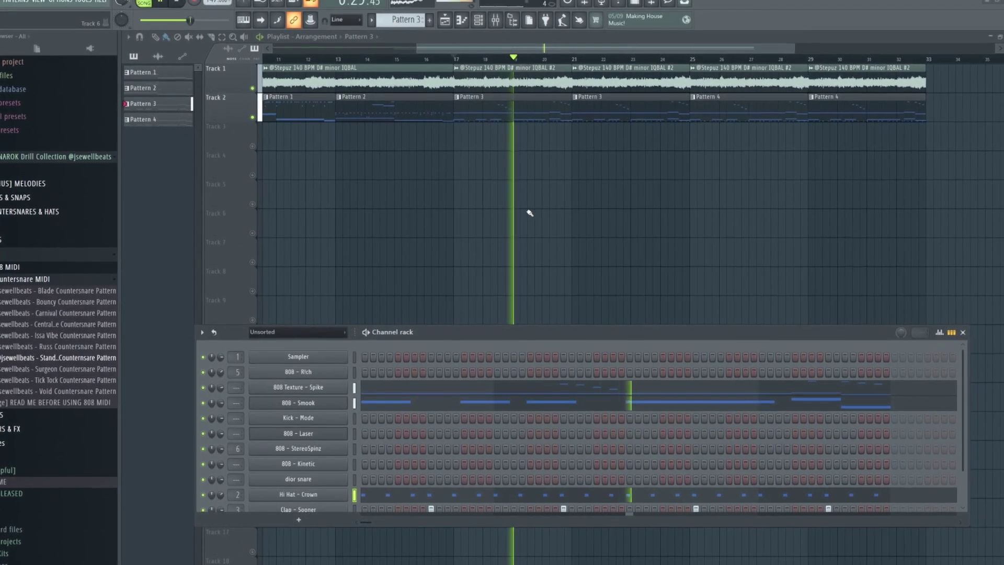
# Load the Repeater Bass preset in Portal and move its XY point down to a low Rhythm setting
pyautogui.scroll(-2, 516, 191)
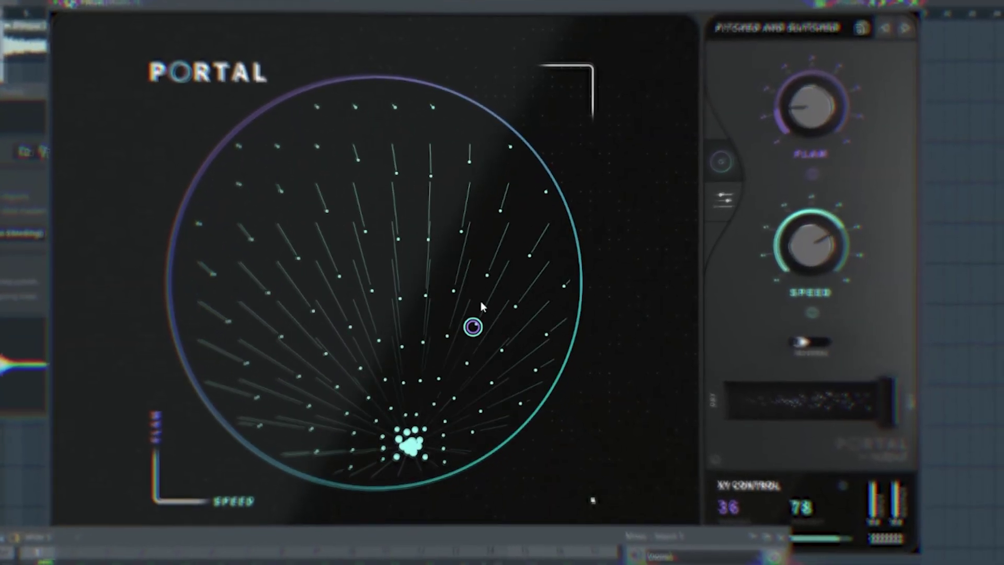
pyautogui.moveTo(473, 327); pyautogui.dragTo(474, 293)
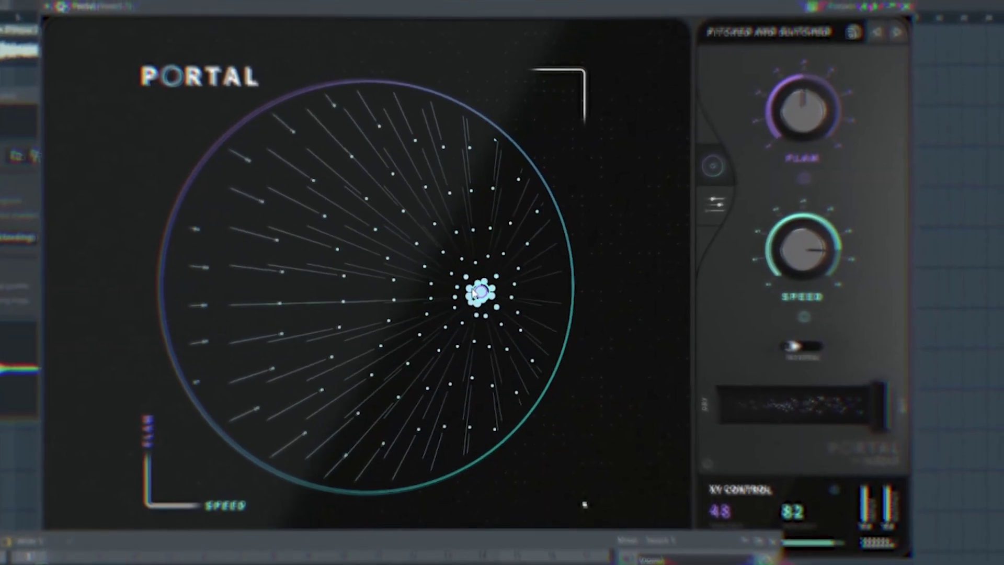
pyautogui.click(768, 31)
pyautogui.click(562, 246)
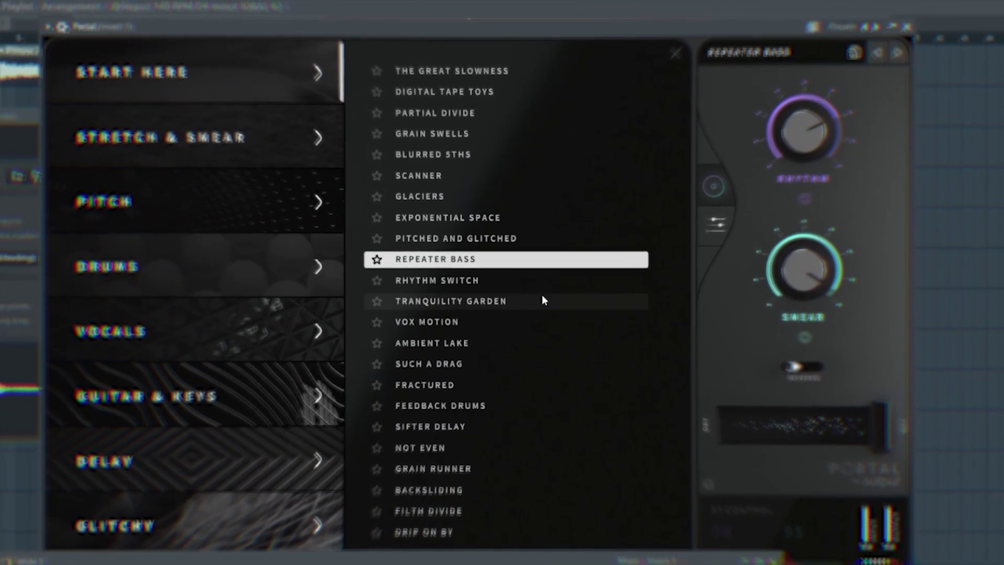
pyautogui.click(760, 53)
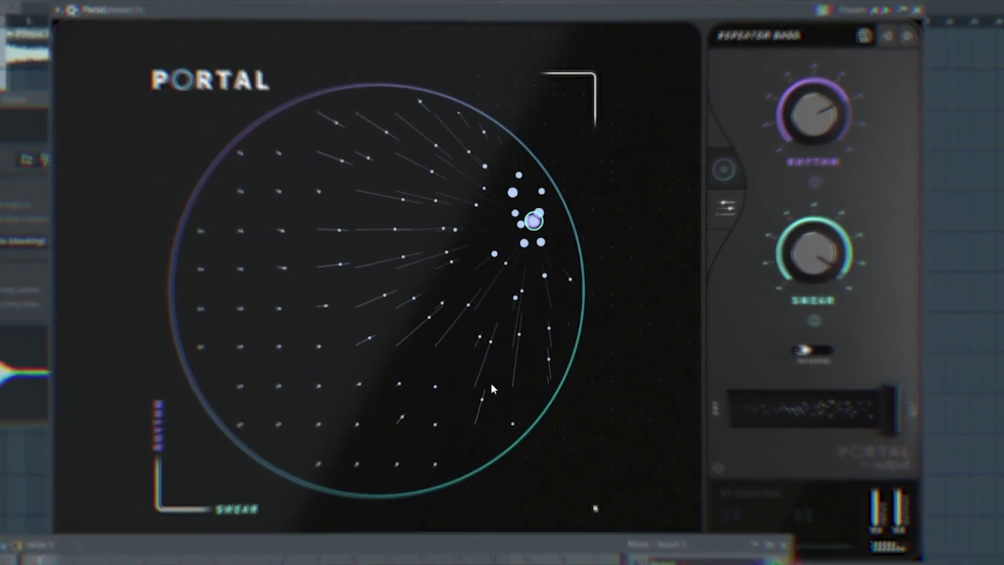
pyautogui.moveTo(541, 222); pyautogui.dragTo(496, 417)
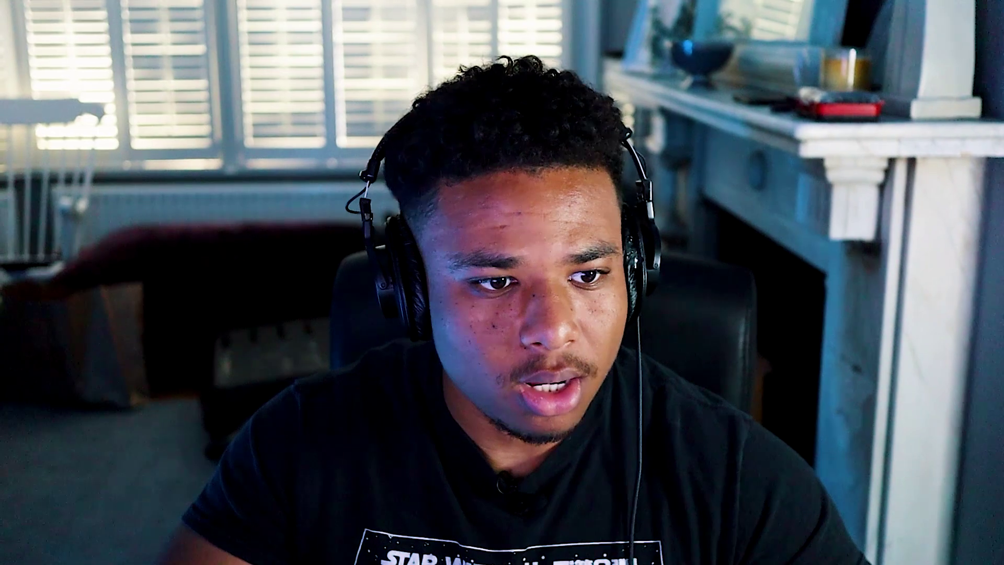
# Move the short FX clip to the start of the 808 Texture - Spike section and select the Portal - Mix level automation clip
pyautogui.moveTo(375, 378); pyautogui.dragTo(377, 377)
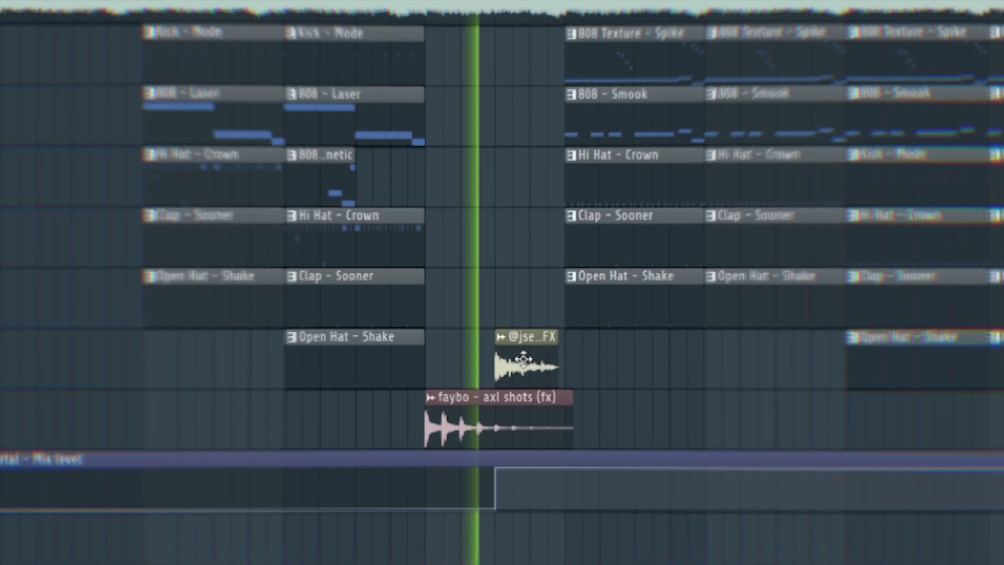
pyautogui.moveTo(523, 358); pyautogui.dragTo(593, 358)
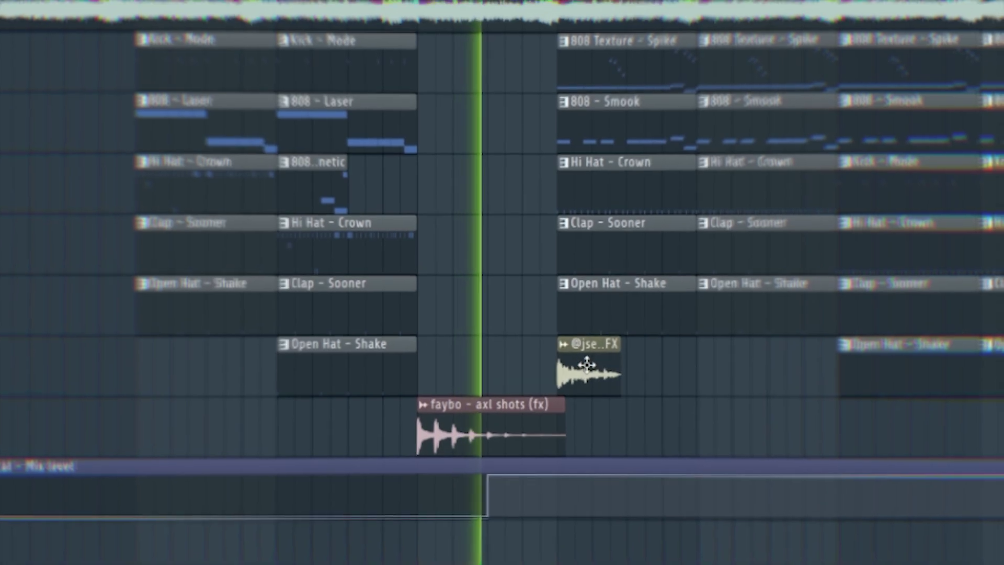
pyautogui.scroll(-1, 534, 422)
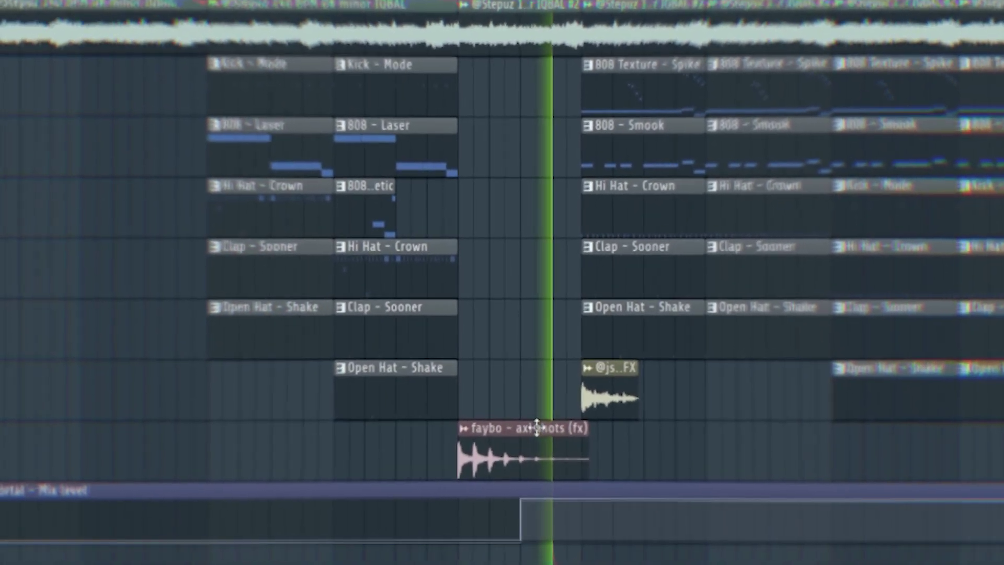
pyautogui.scroll(4, 533, 426)
pyautogui.scroll(-4, 509, 430)
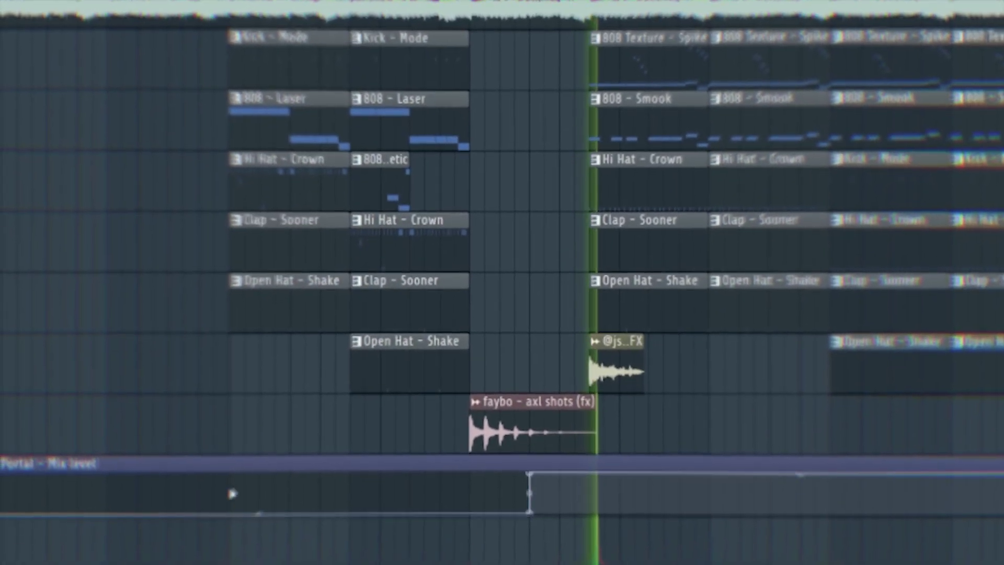
pyautogui.click(234, 492)
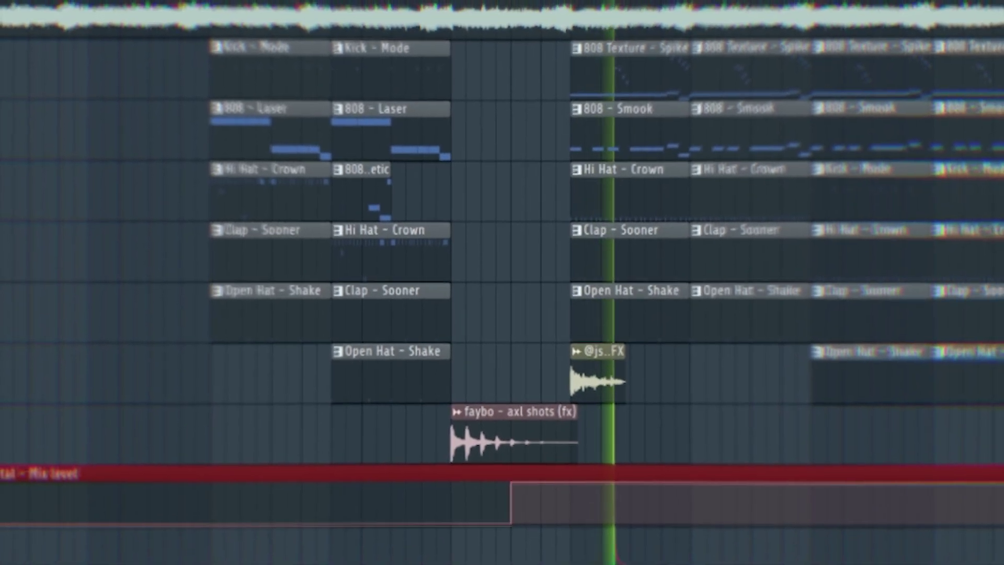
# Place the breath sample on Track 9 so it ends at bar 29, and set its channel volume to 32%
pyautogui.moveTo(47, 323); pyautogui.dragTo(560, 304)
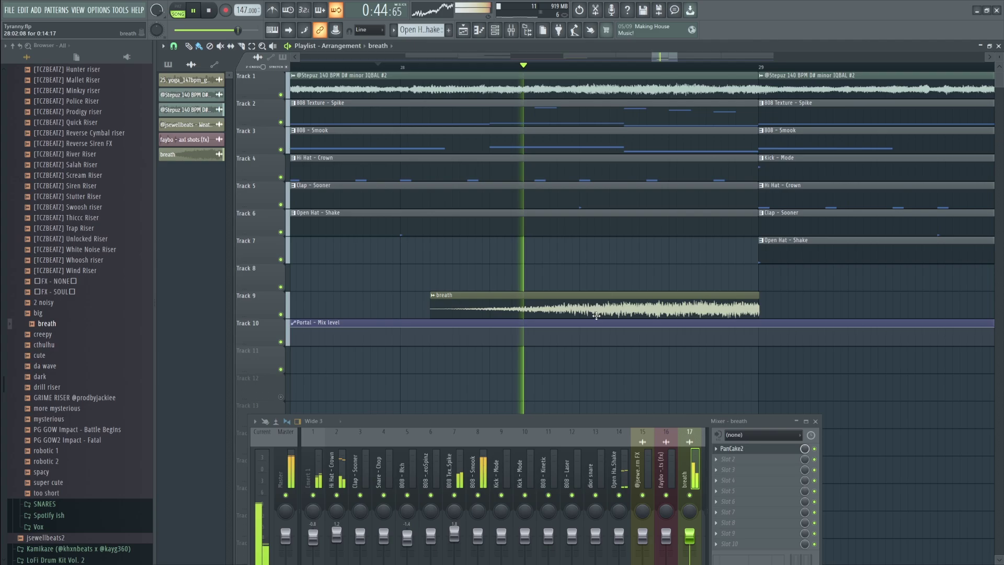
pyautogui.doubleClick(595, 315)
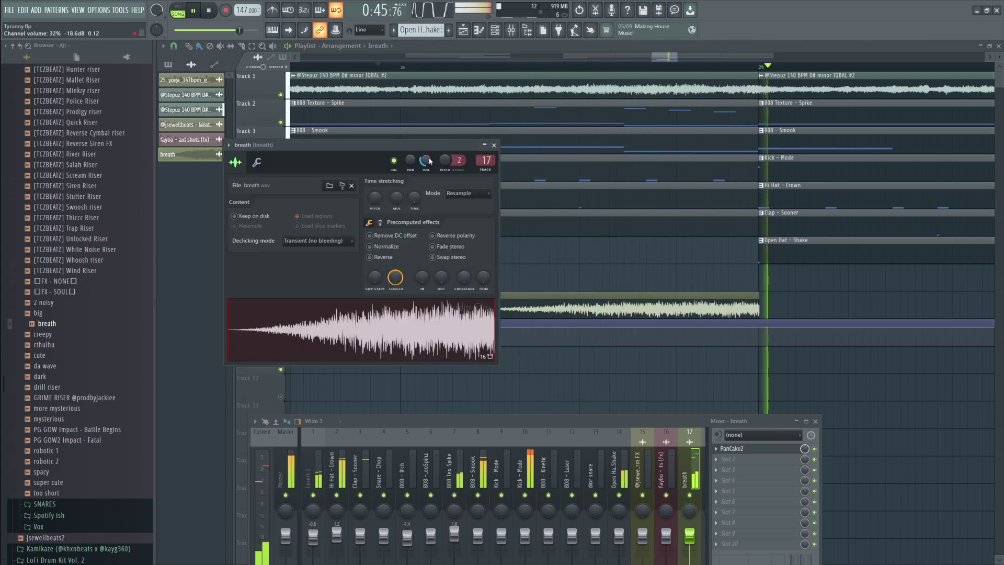
pyautogui.scroll(-3, 627, 274)
pyautogui.scroll(-4, 616, 268)
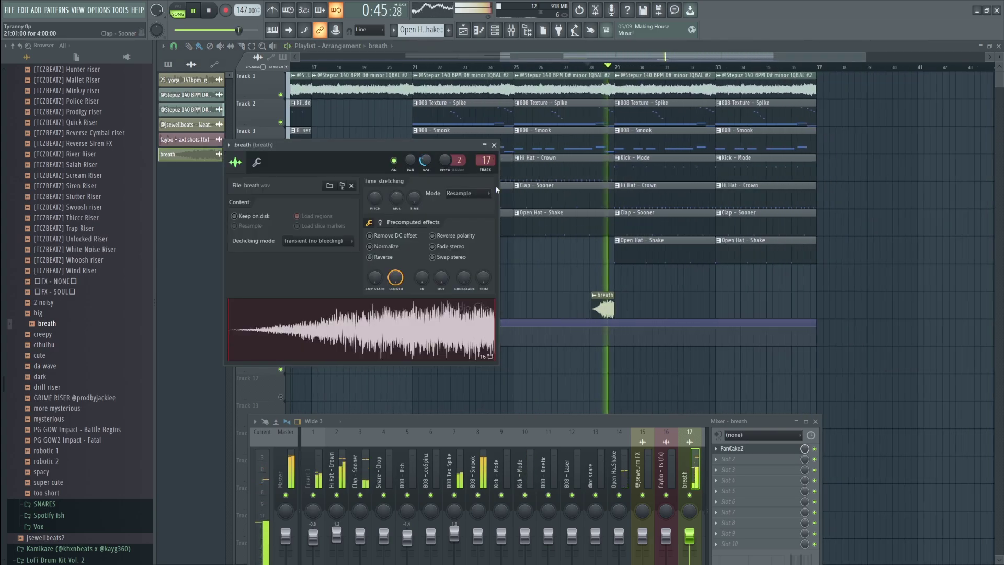
pyautogui.click(494, 145)
# Place the HARAKIRI RISER sample so it ends where the first drum section starts at bar 9, and adjust its time-stretching pitch
pyautogui.scroll(-3, 517, 292)
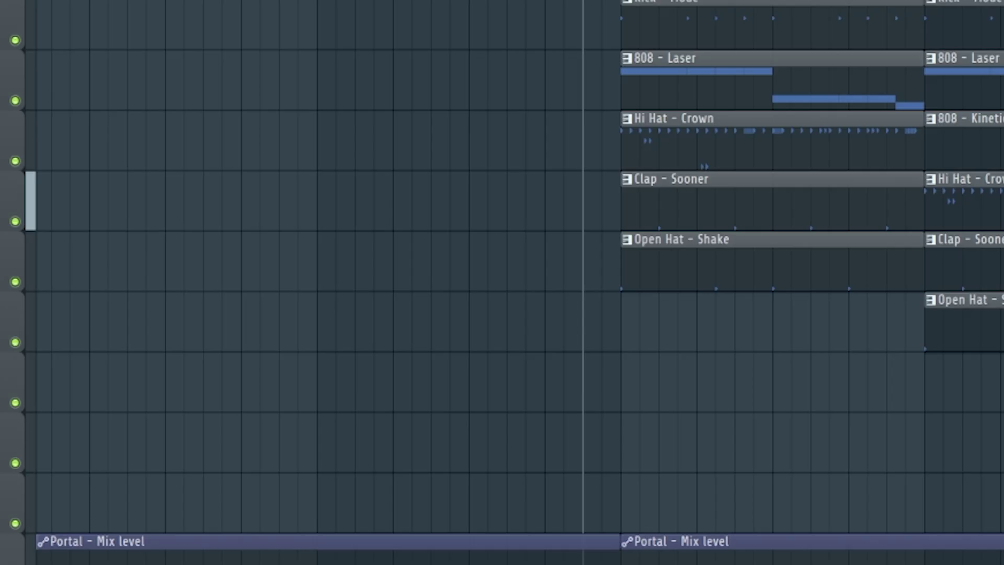
pyautogui.moveTo(57, 313); pyautogui.dragTo(497, 263)
pyautogui.scroll(3, 523, 261)
pyautogui.moveTo(593, 345); pyautogui.dragTo(546, 346)
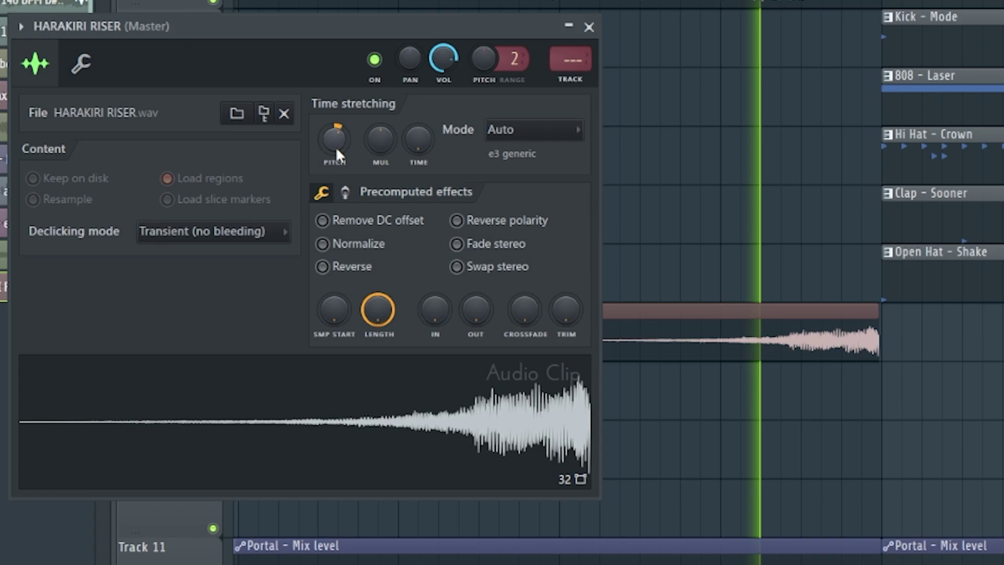
pyautogui.moveTo(335, 149); pyautogui.dragTo(336, 143)
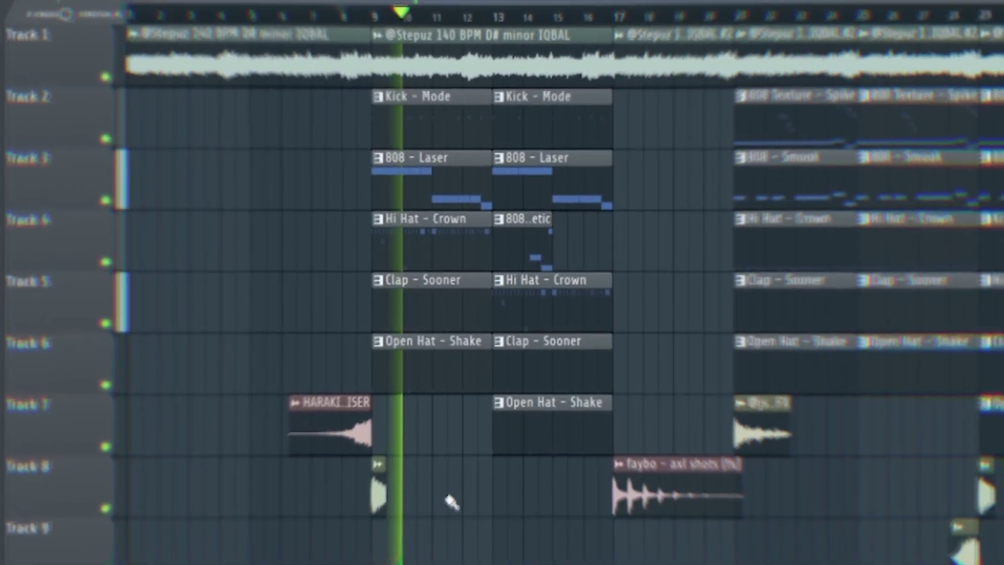
# Extend the Crash 1 clip at bar 9 on Track 8 to its full tail and place a copy at bar 13
pyautogui.scroll(5, 400, 513)
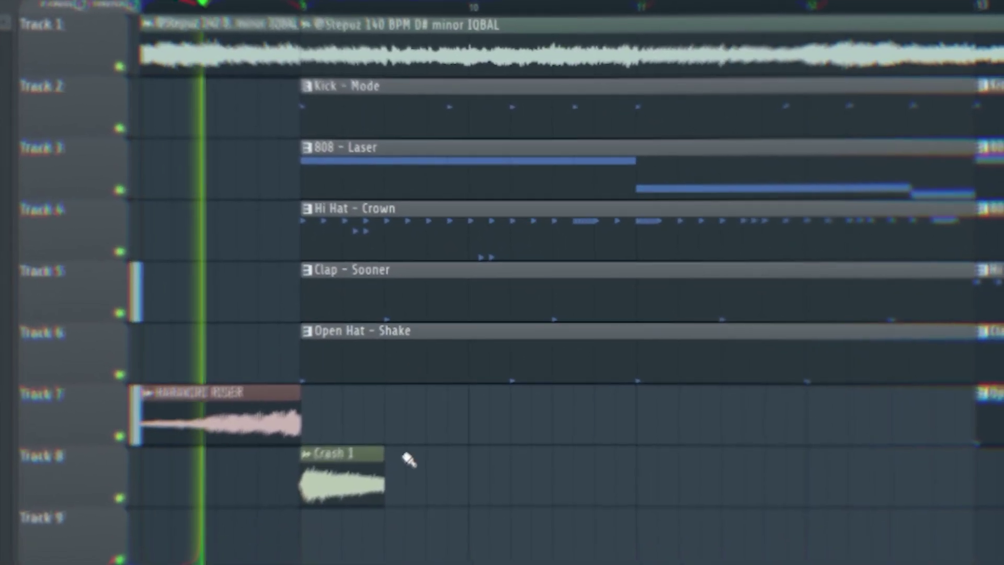
pyautogui.moveTo(393, 479); pyautogui.dragTo(606, 493)
pyautogui.scroll(-3, 620, 501)
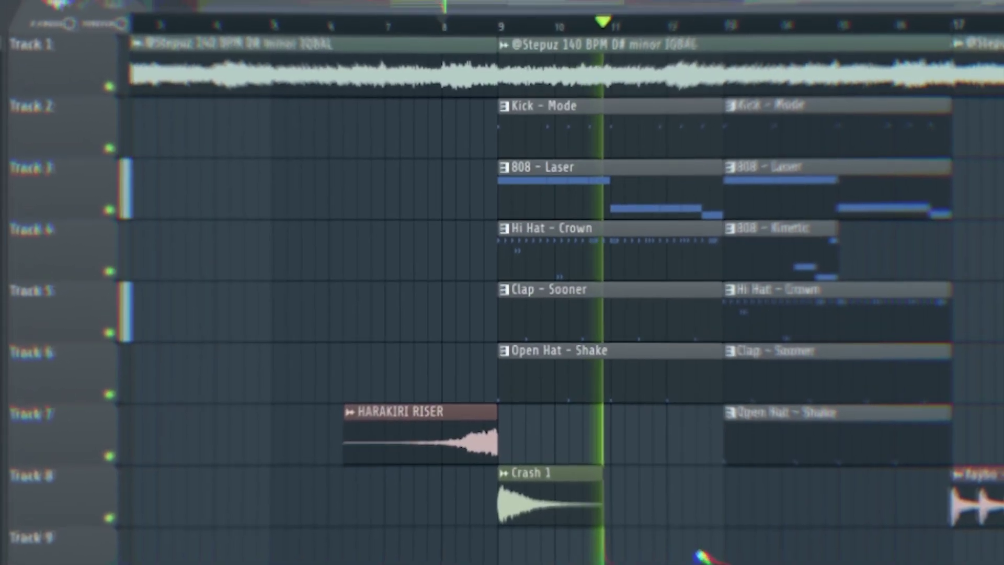
pyautogui.click(833, 494)
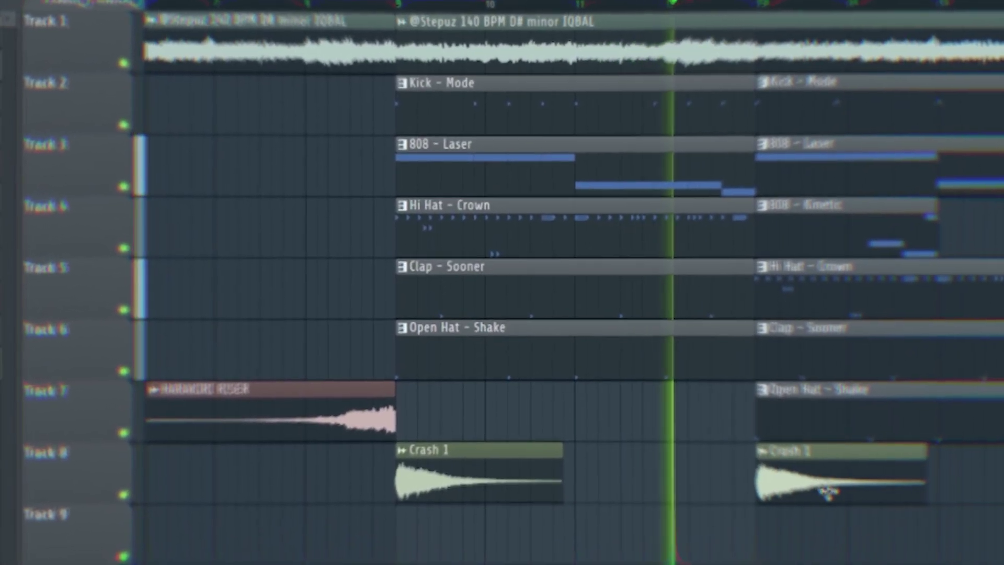
pyautogui.scroll(-3, 809, 489)
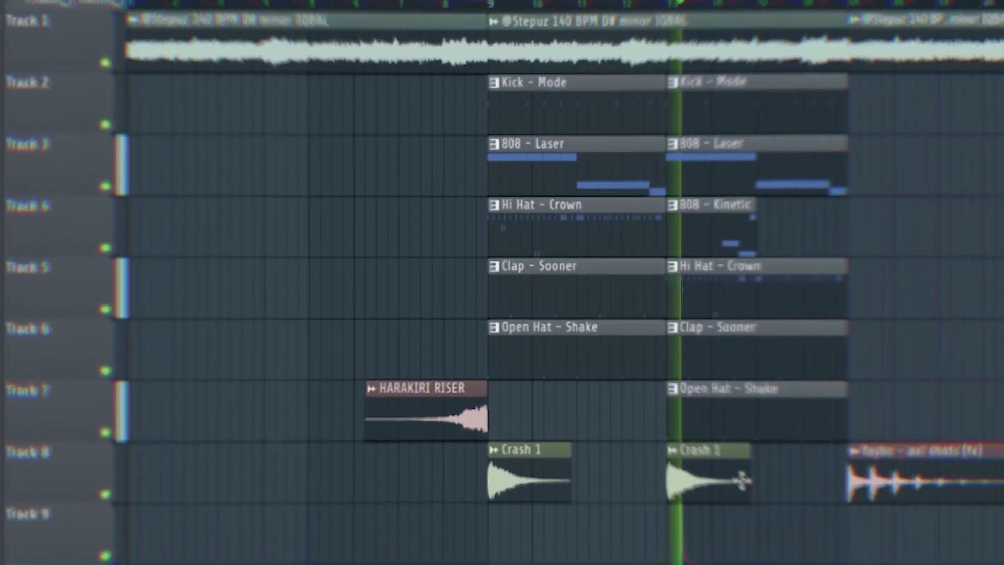
pyautogui.click(567, 418)
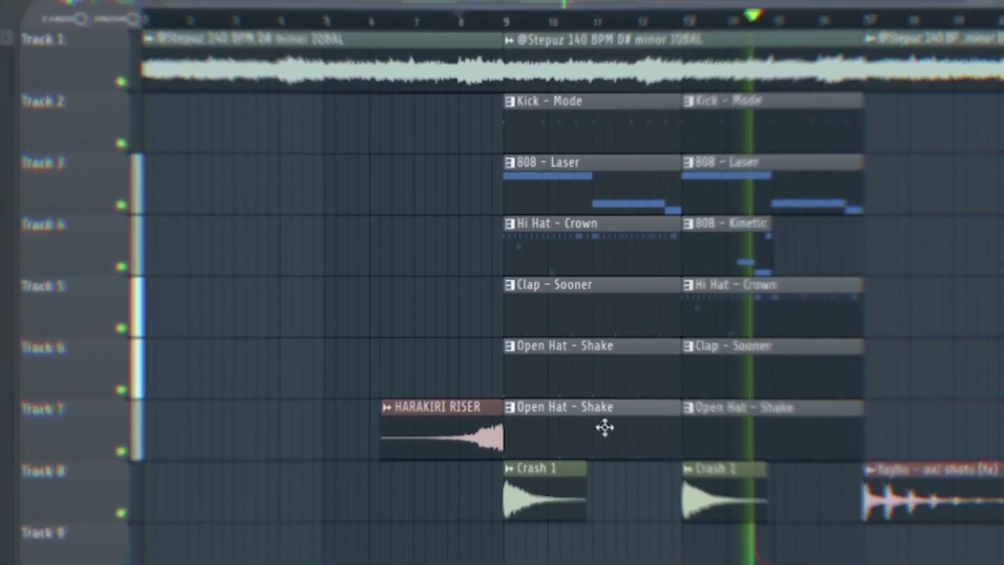
pyautogui.rightClick(624, 417)
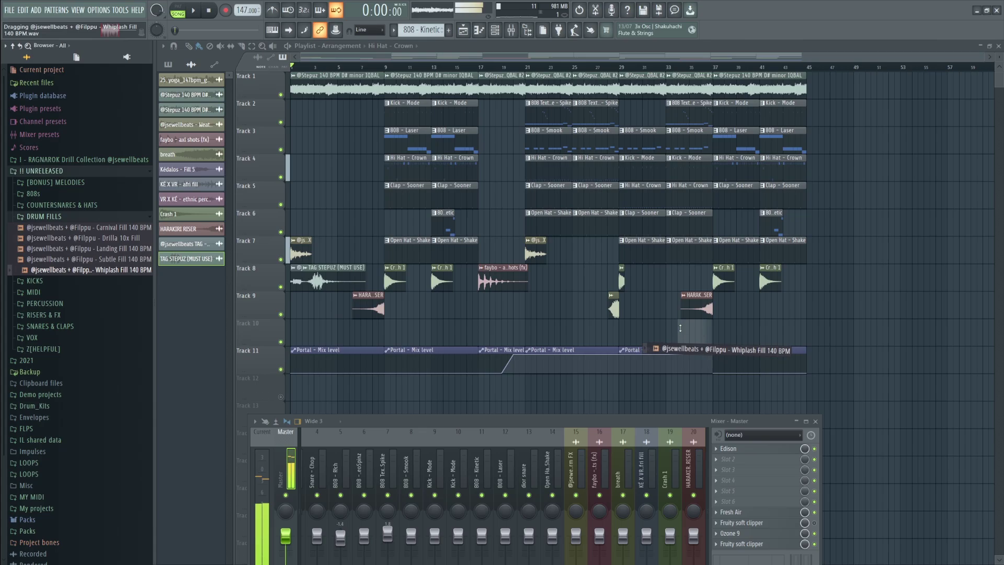
# Place the Whiplash Fill 140 BPM drum fill on Track 10 at bar 36, leading into the section at bar 37
pyautogui.moveTo(680, 328); pyautogui.dragTo(691, 330)
pyautogui.scroll(3, 701, 334)
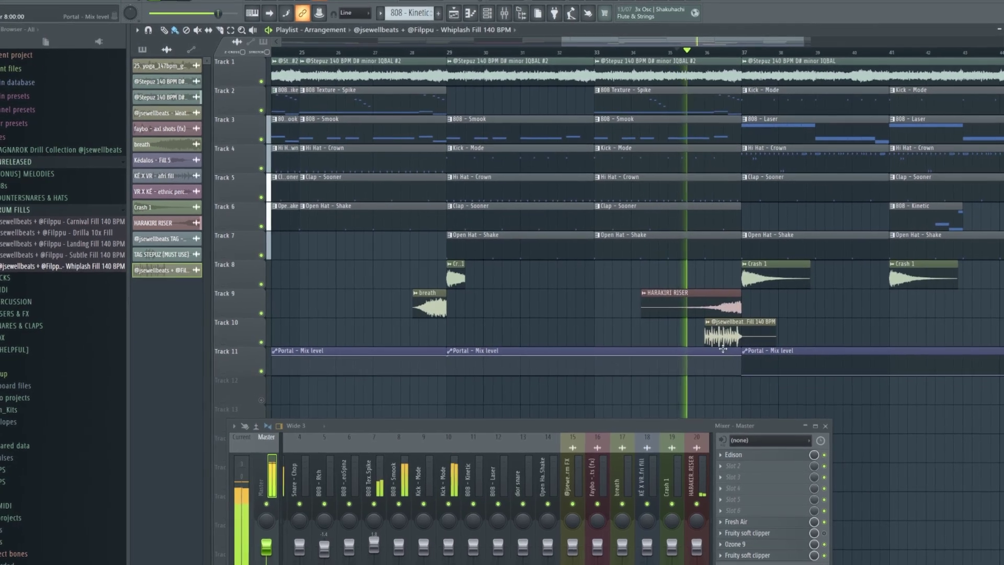
# Adjust the channel volume of the Whiplash Fill clip and route it to mixer track 21
pyautogui.doubleClick(736, 336)
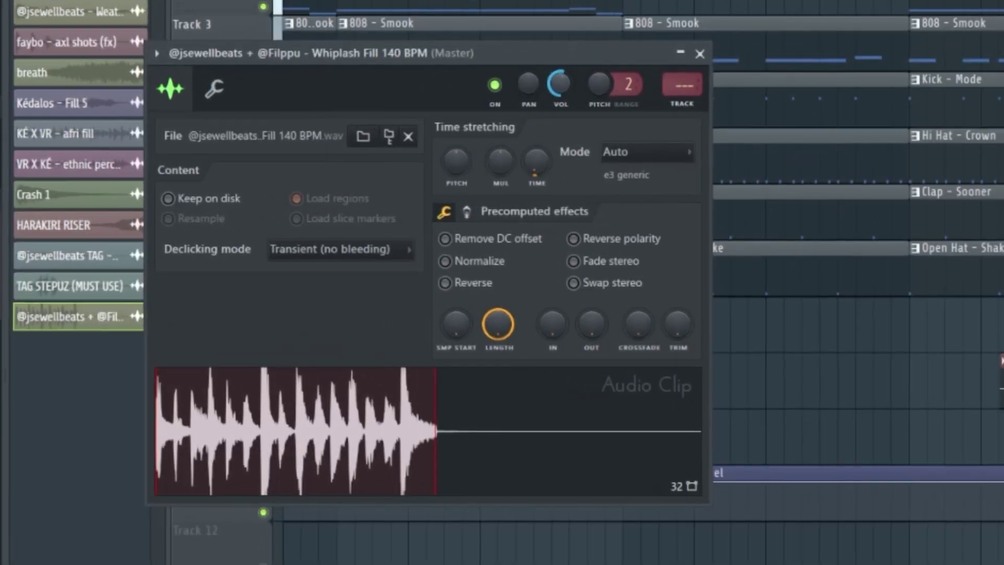
pyautogui.moveTo(560, 85)
pyautogui.mouseDown()
pyautogui.moveTo(560, 95)
pyautogui.moveTo(564, 83)
pyautogui.mouseUp()
pyautogui.hotkey('ctrl', 'l')
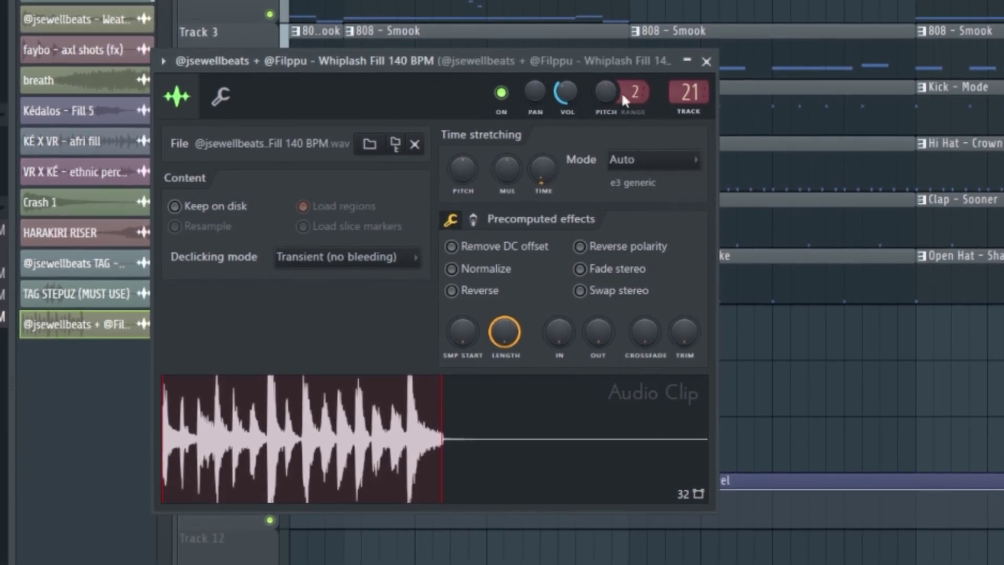